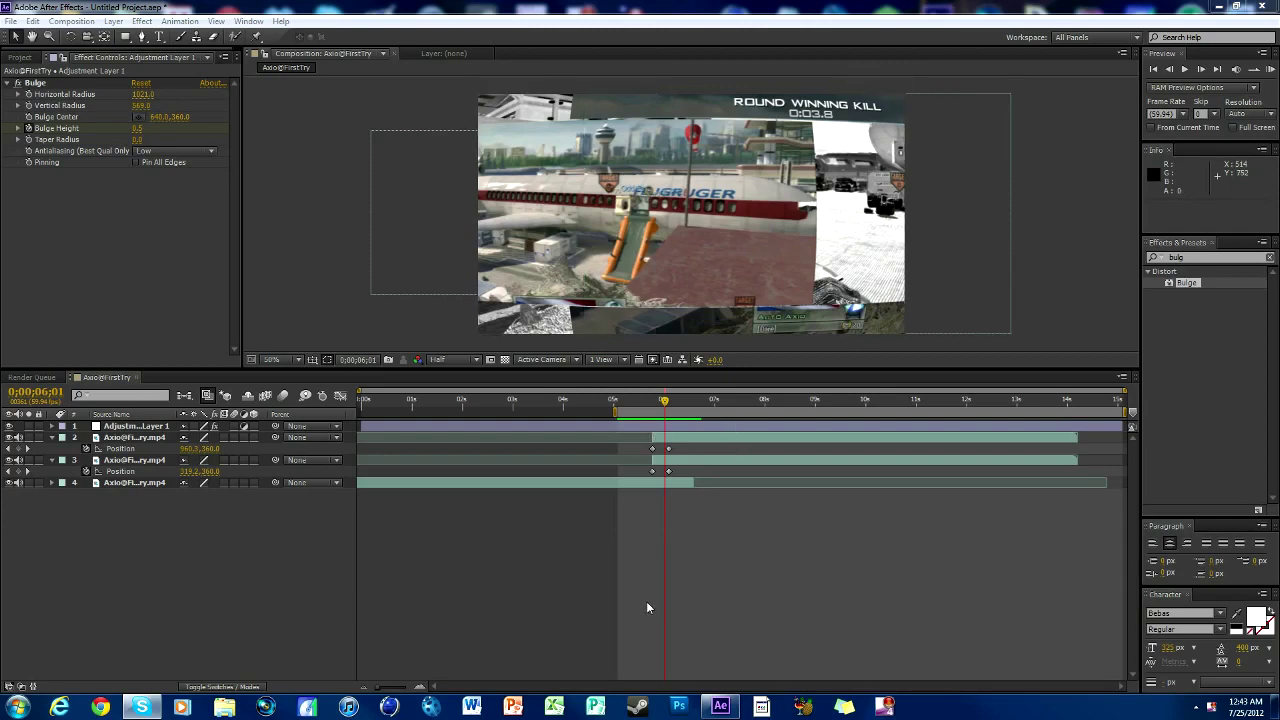
- Preview the existing split-slide transition between the two scenes, from about 0;00;05;08 to 0;00;06;17
left_click_drag(671, 398, 636, 400)
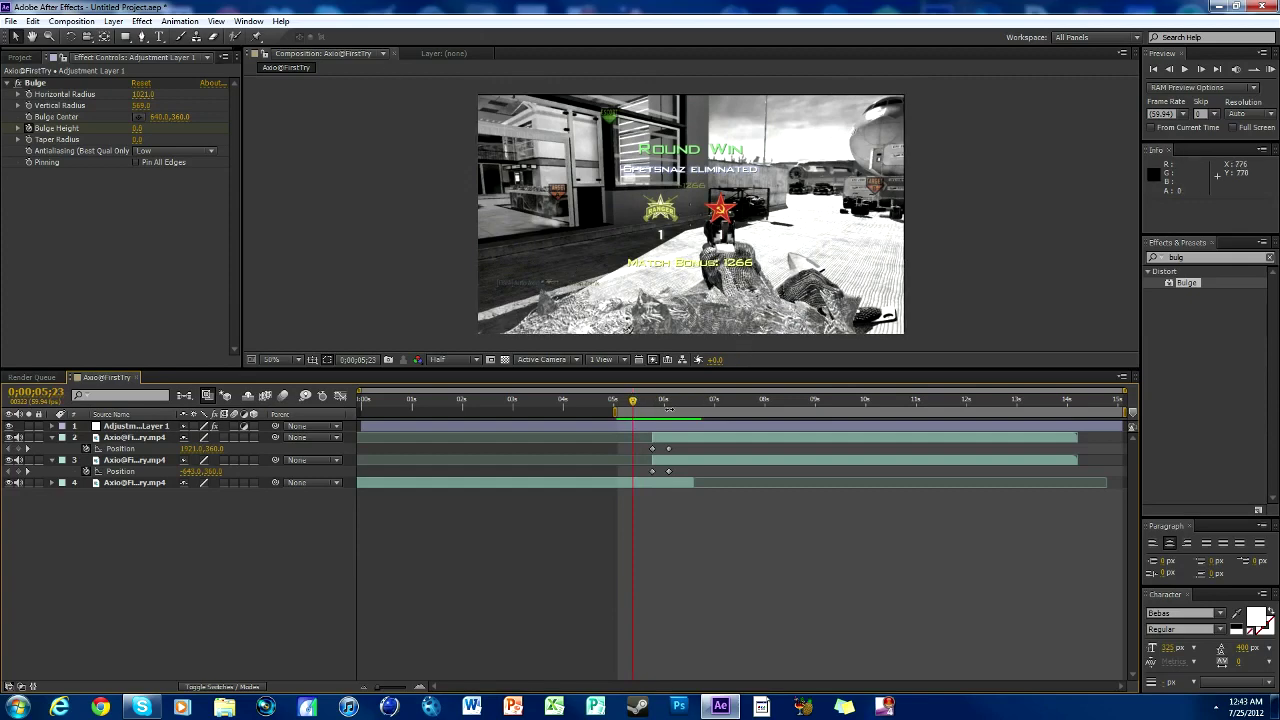
mouse_move(631, 410)
left_mouse_down()
mouse_move(693, 412)
mouse_move(620, 402)
left_mouse_up()
left_click(1186, 71)
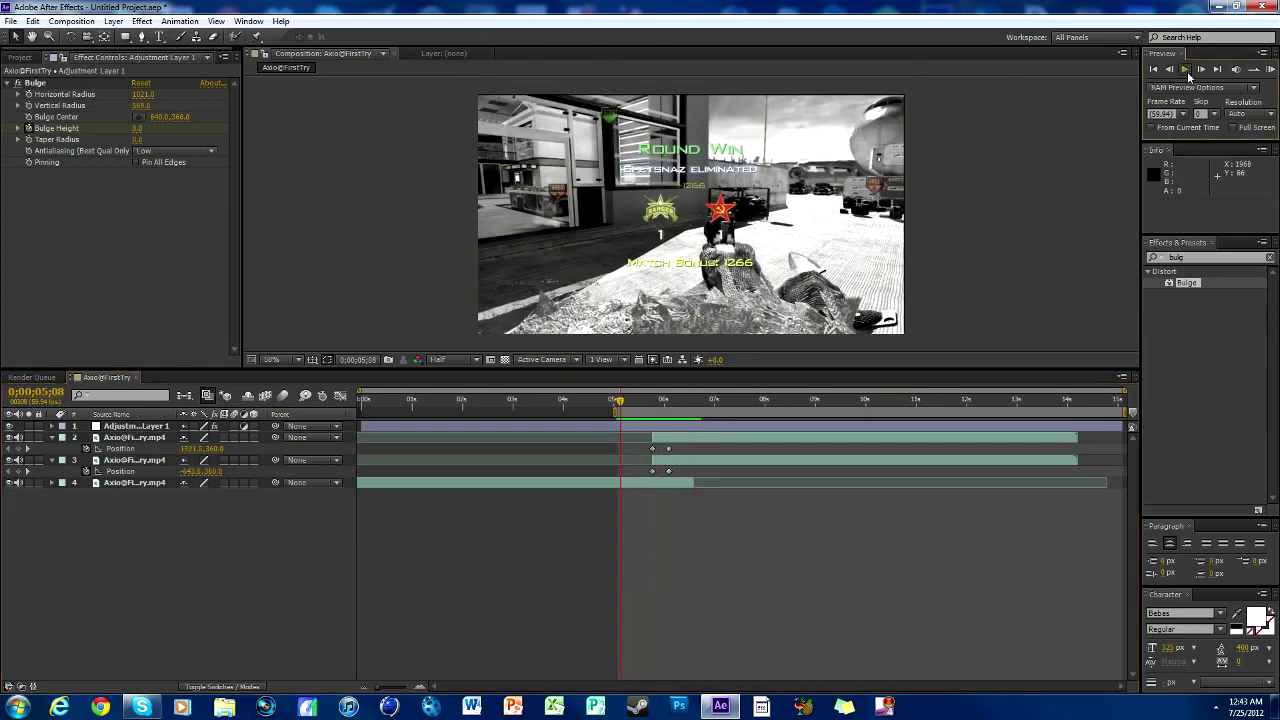
left_click(1185, 70)
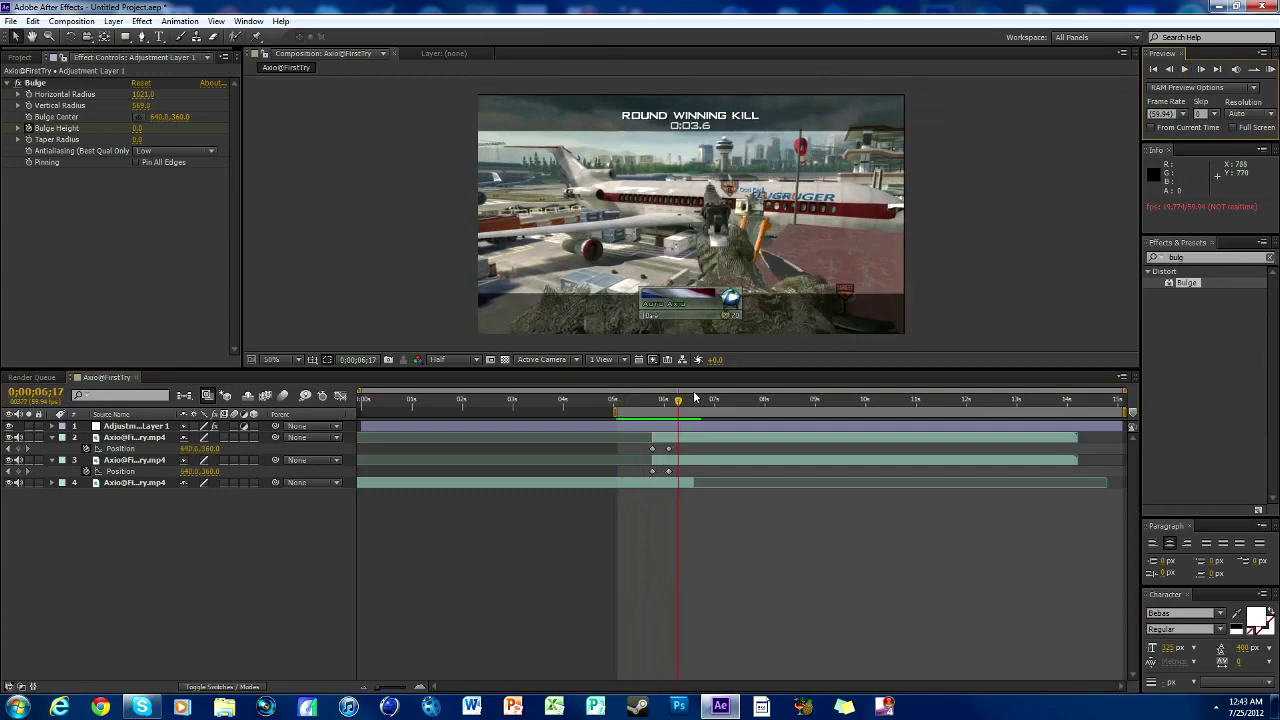
left_click(662, 402)
left_click_drag(660, 404, 672, 413)
- Delete the adjustment layer and the two masked clip layers above the base clip, and extend the work area back to 0;00;00;00
left_click(148, 427)
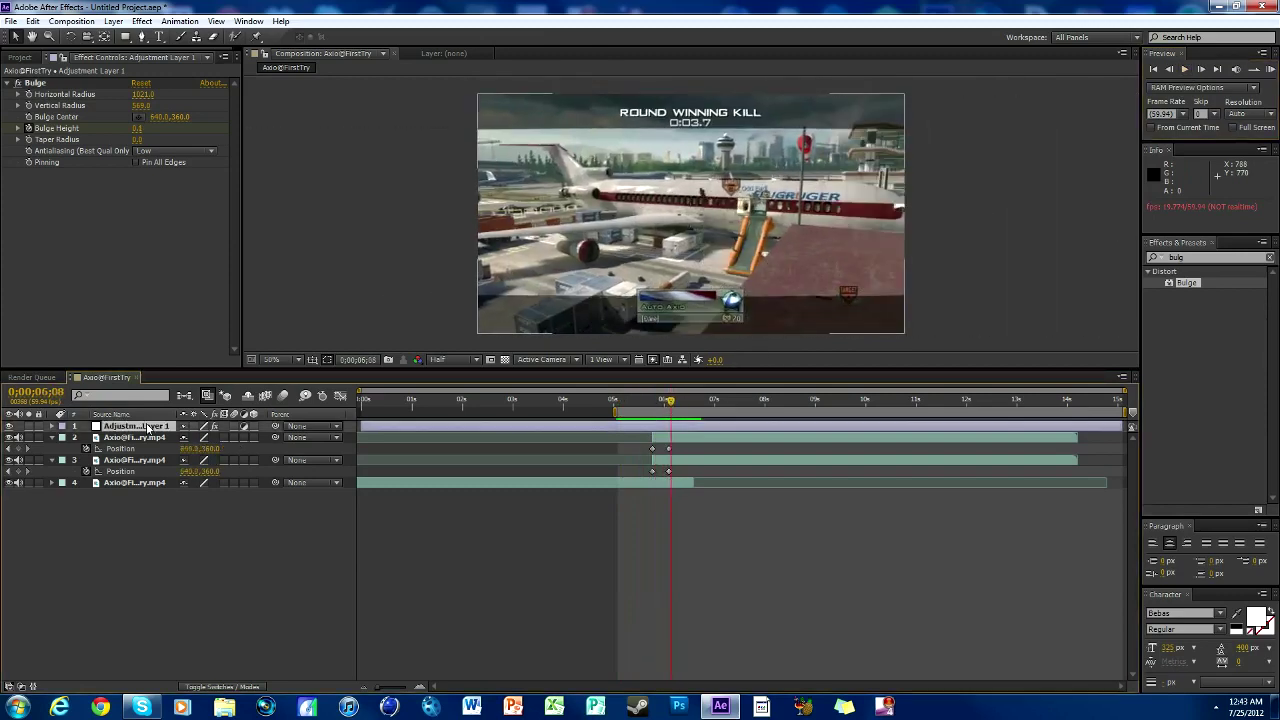
key("Delete")
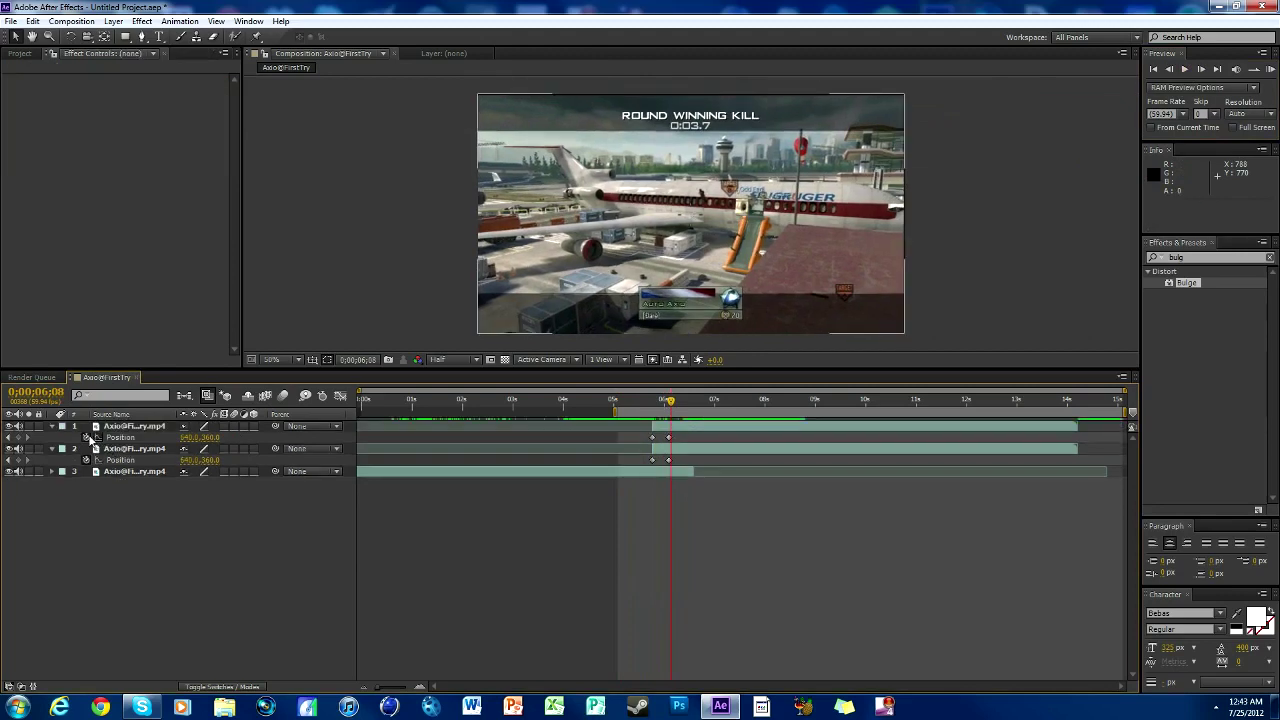
left_click(128, 428)
key("Delete")
left_click(132, 428)
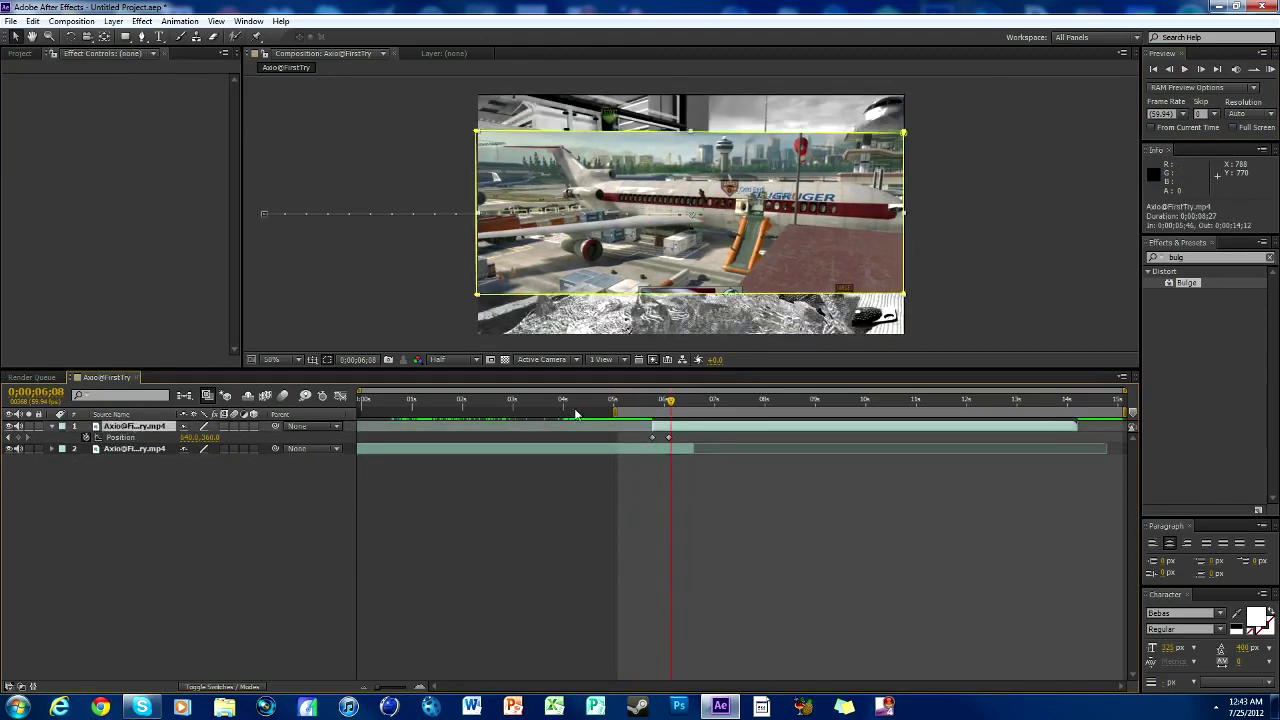
key("Delete")
left_click_drag(673, 402, 362, 410)
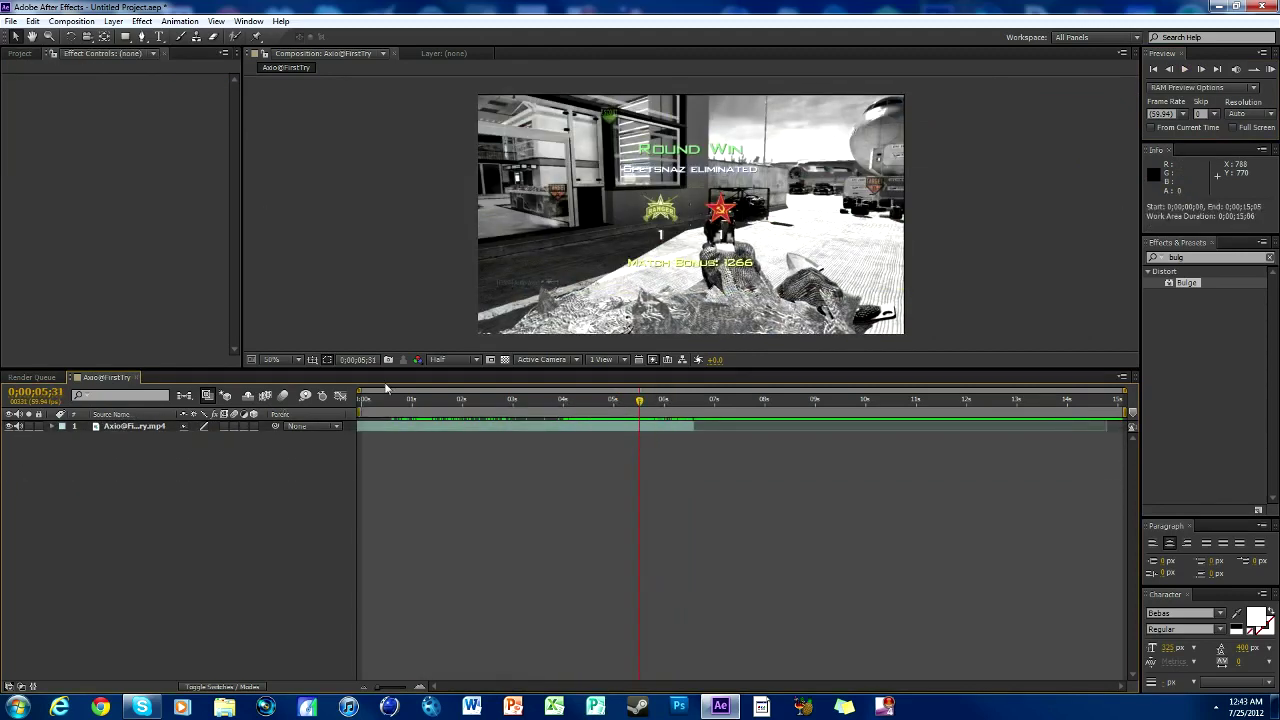
- Extend the clip's end to 0;00;14;09 and split it at 0;00;06;19, the first frame of the Round Winning Kill scene
left_click_drag(645, 405, 680, 403)
left_click(694, 428)
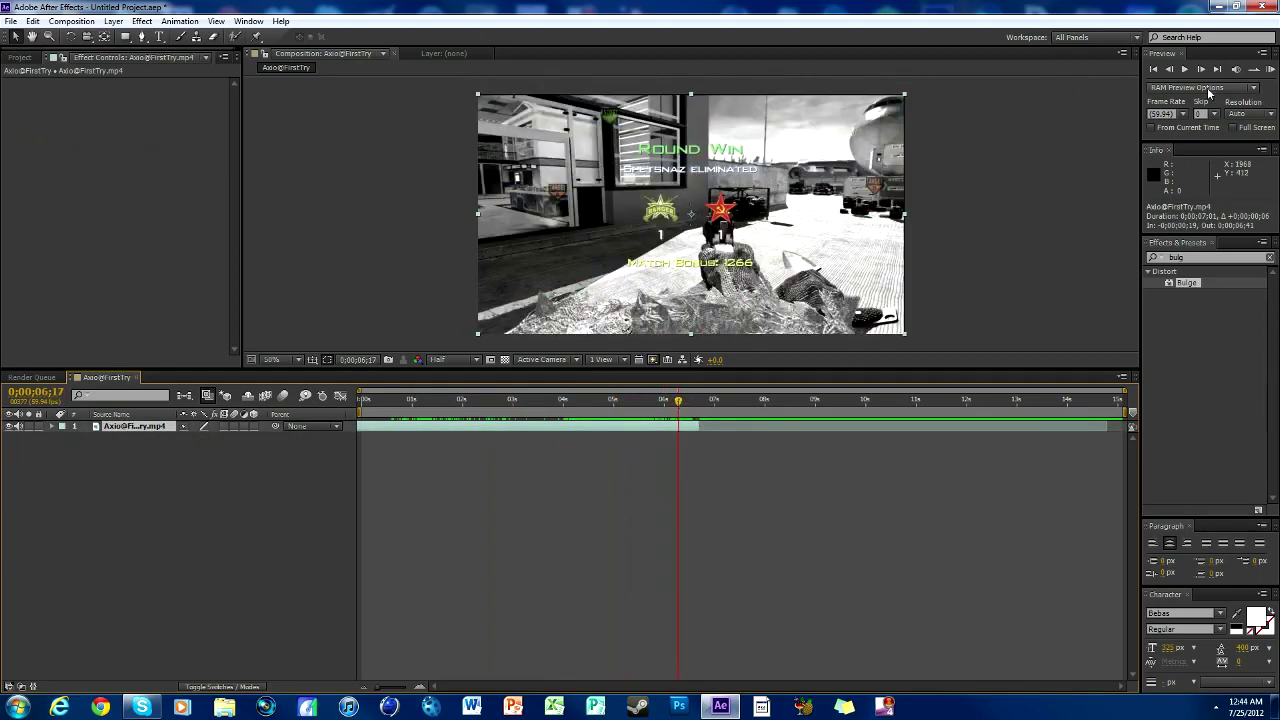
left_click(1201, 69)
left_click(1201, 69)
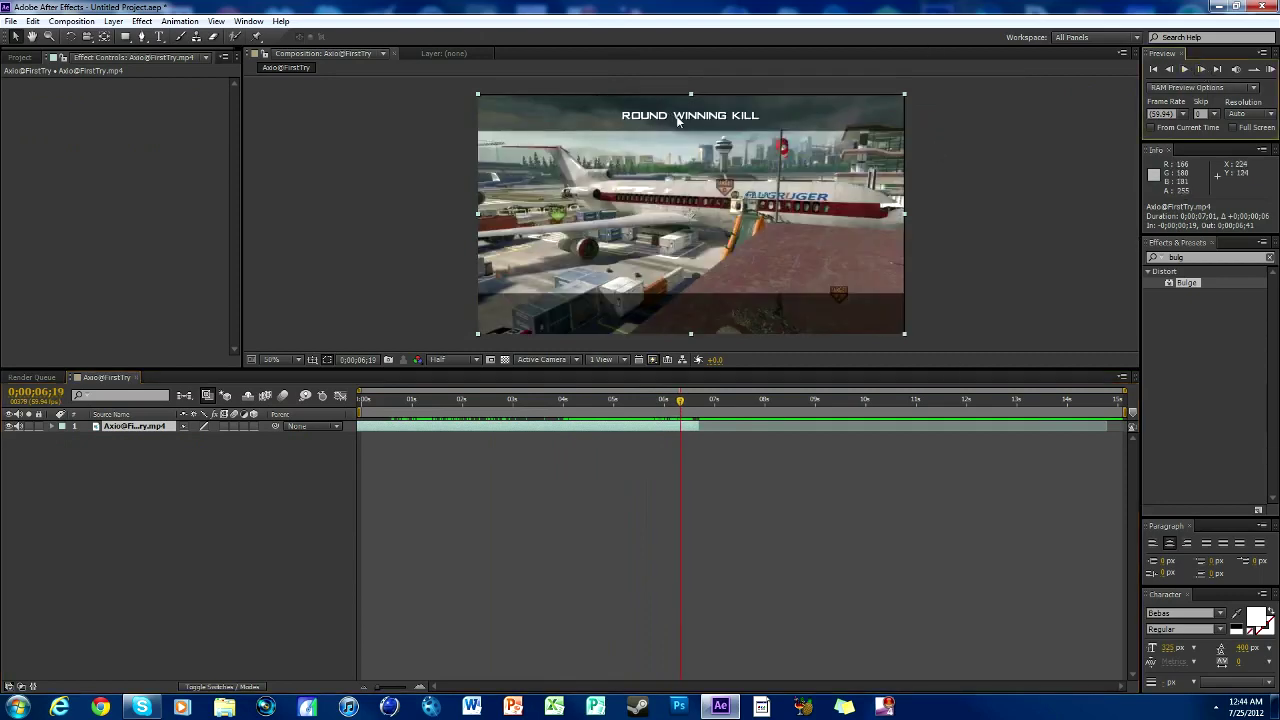
left_click(1168, 70)
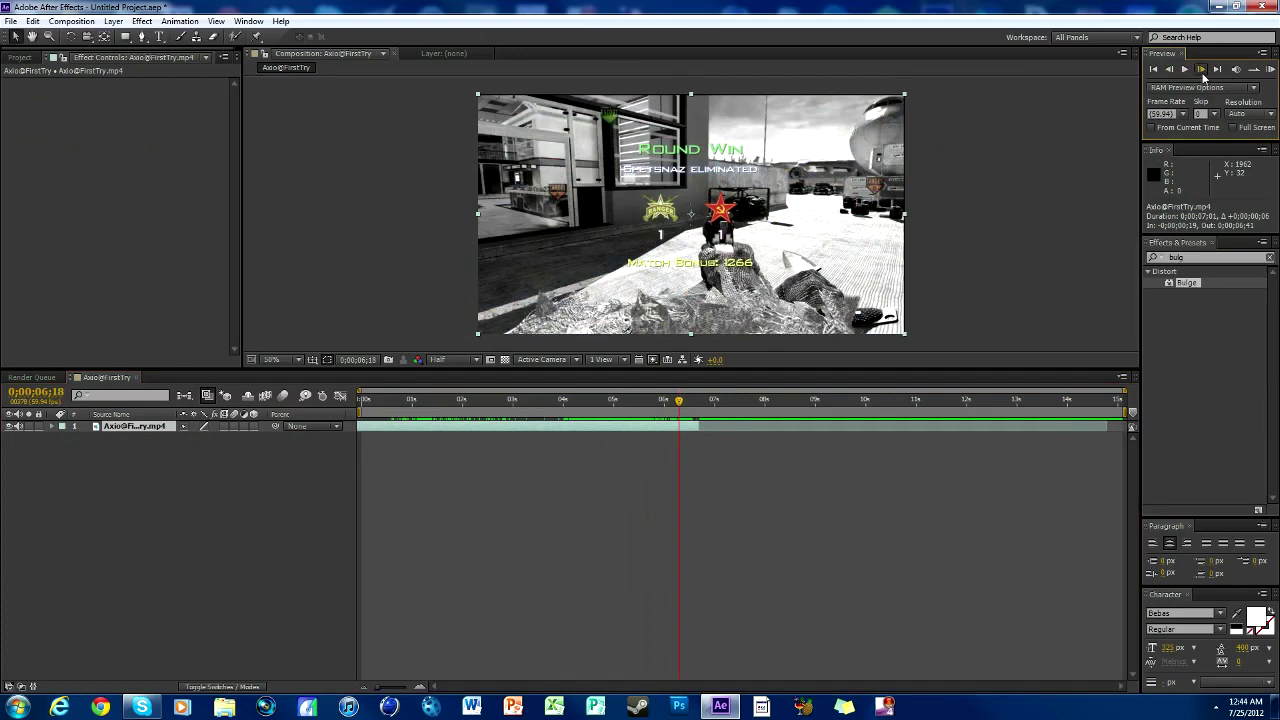
left_click(1202, 72)
key("alt+bracketright")
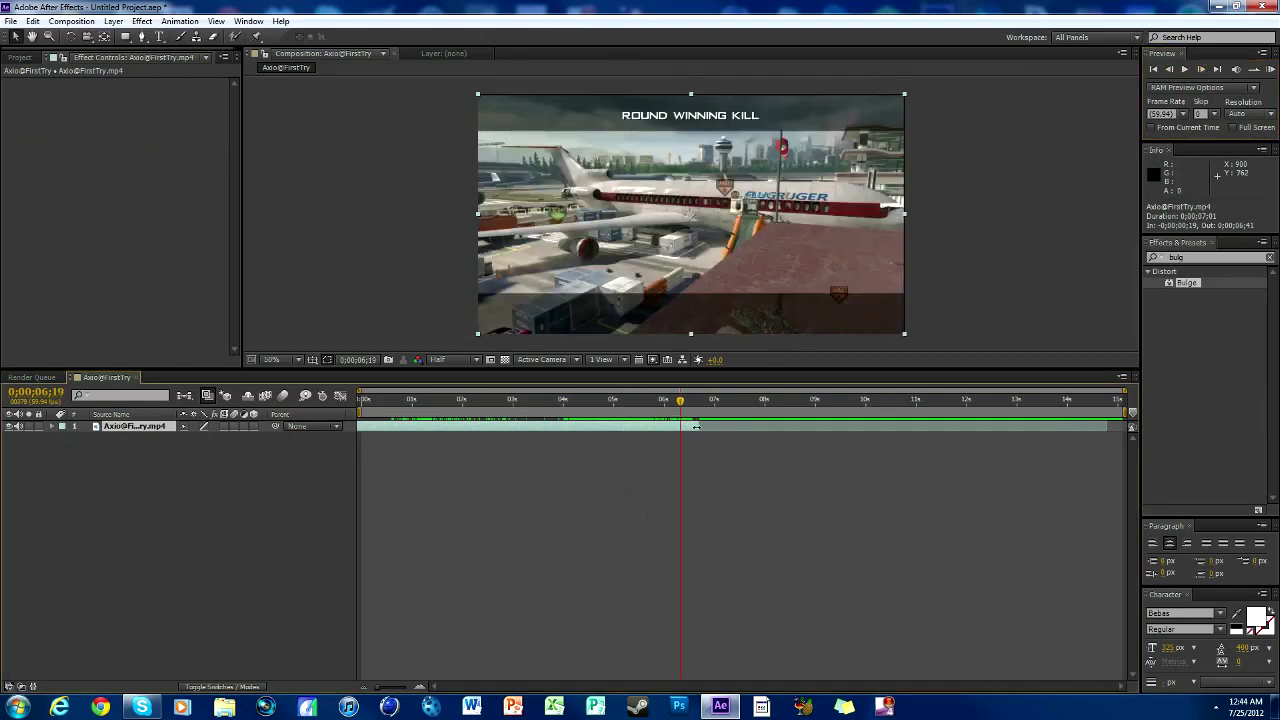
left_click_drag(719, 426, 1075, 430)
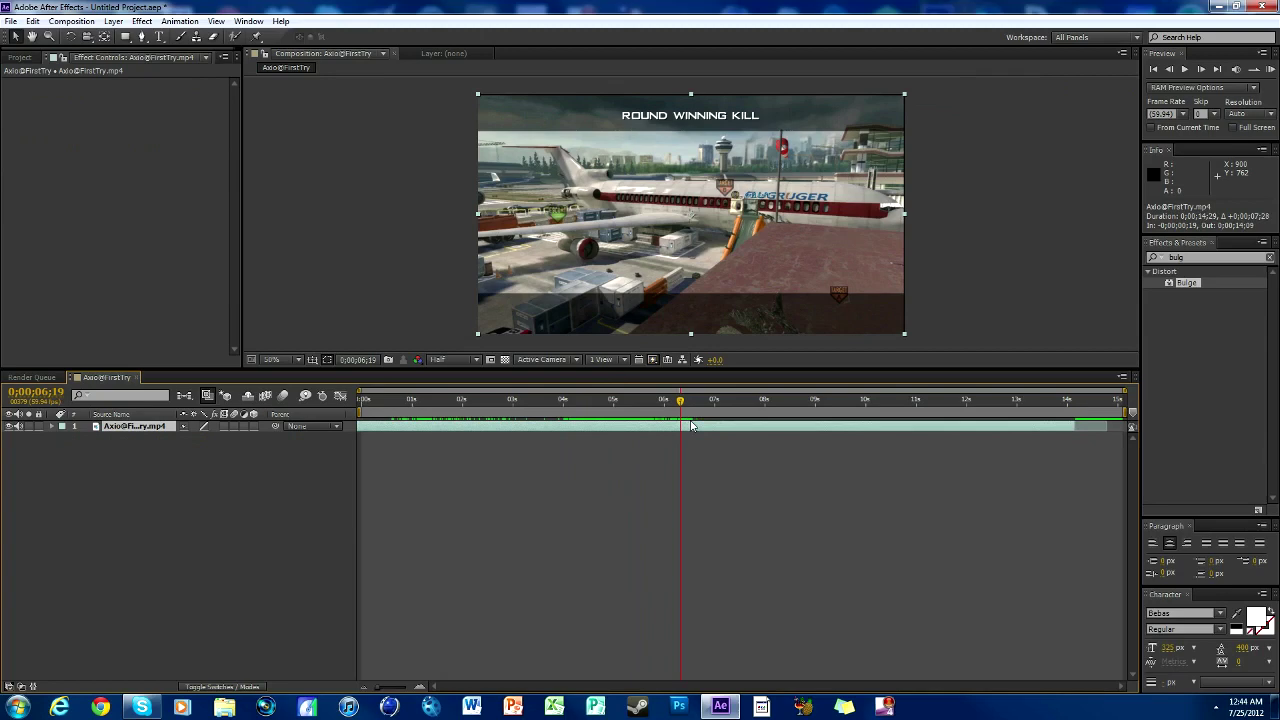
key("ctrl+shift+d")
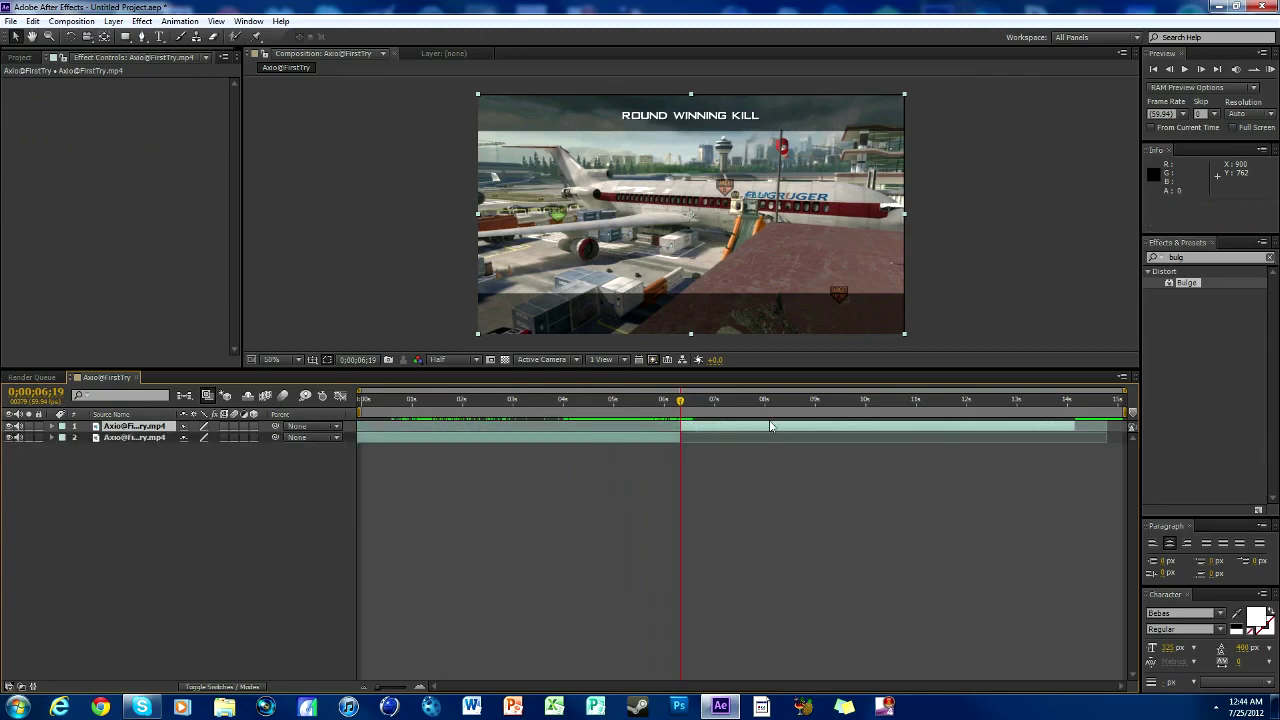
- Move the split-off upper clip earlier so it starts at 0;00;05;23, overlapping the lower clip, and place the playhead on its first frame
left_click_drag(683, 401, 632, 404)
left_click(1169, 70)
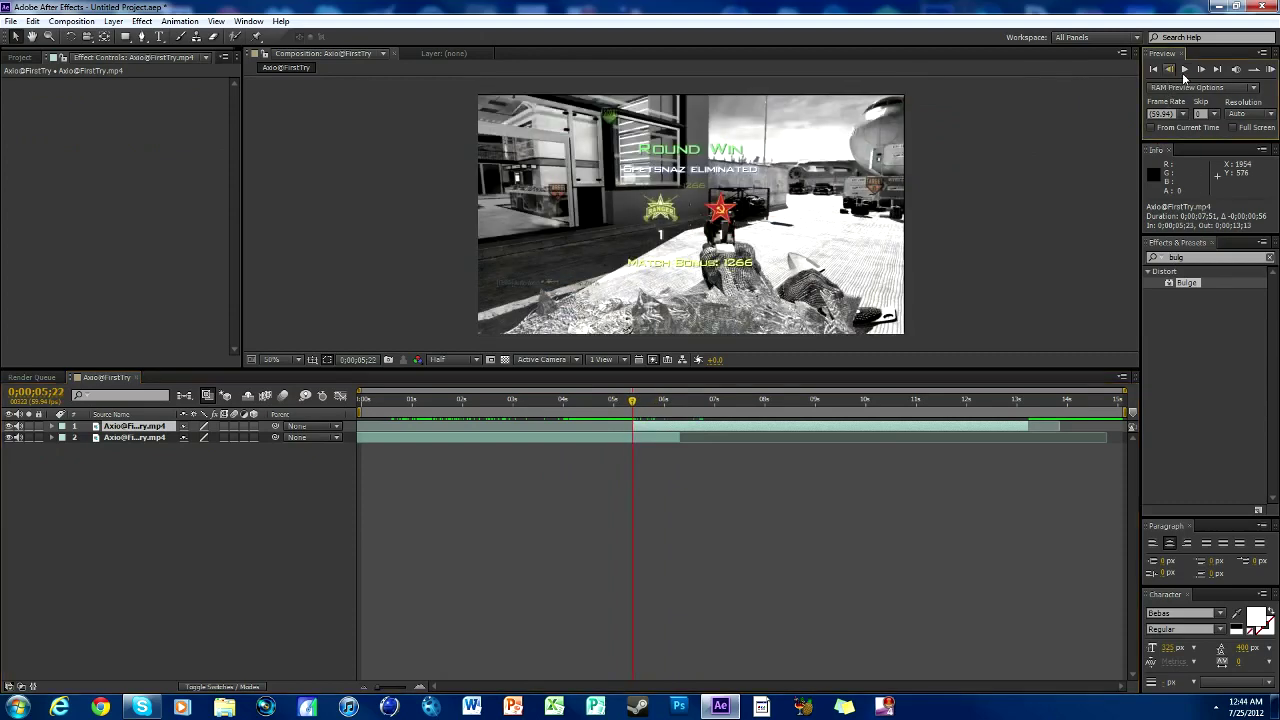
left_click(1200, 70)
left_click(647, 430)
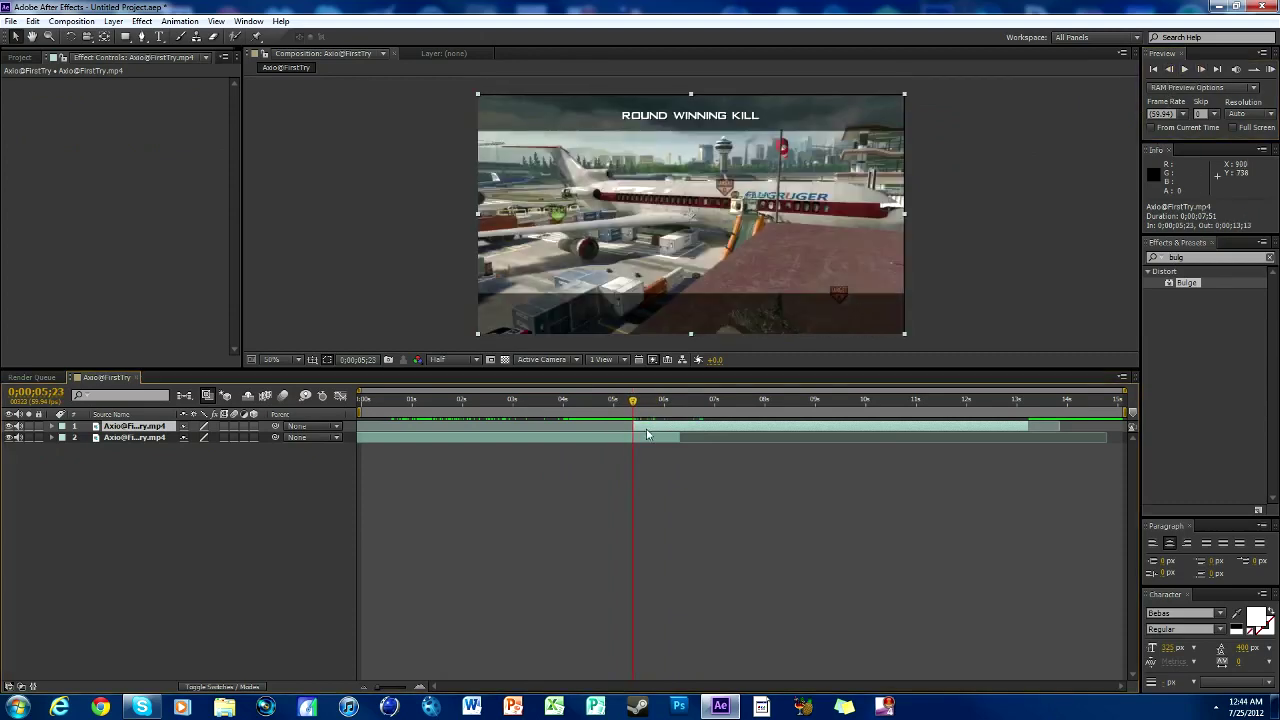
- Draw a four-point Pen mask on the upper clip around the bright picture area between the two dark horizontal bars
key("g")
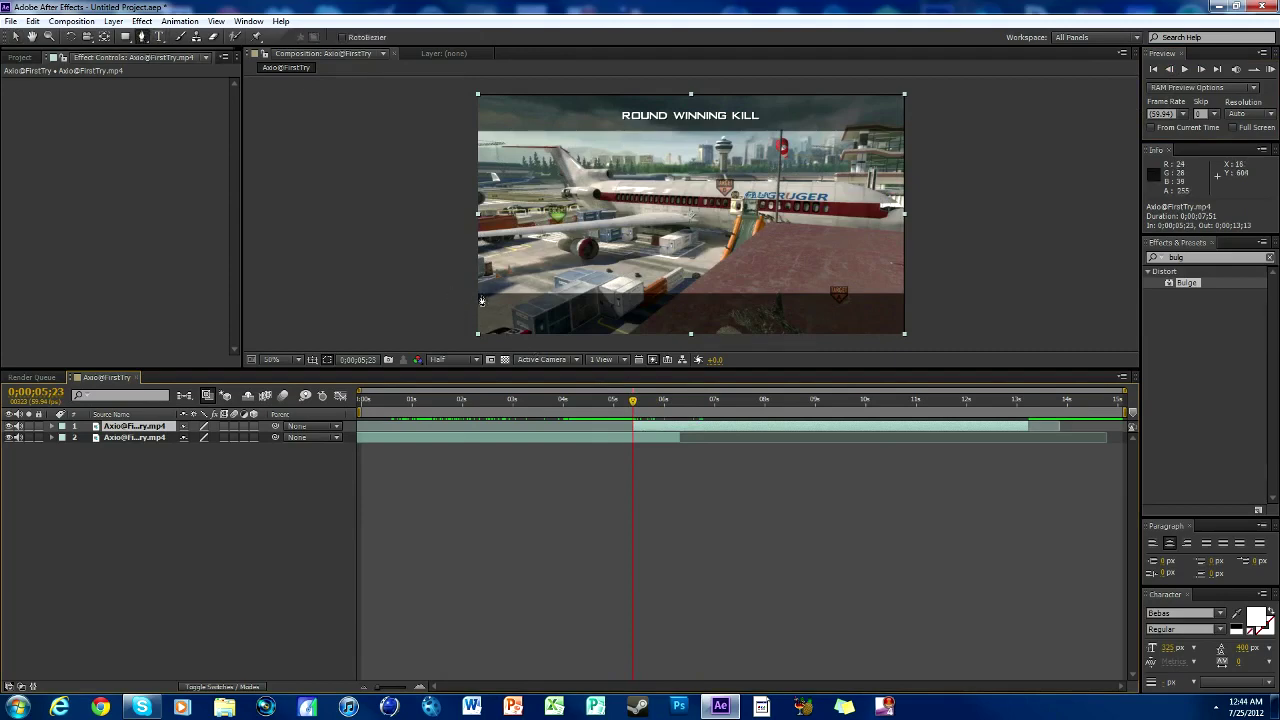
left_click(478, 296)
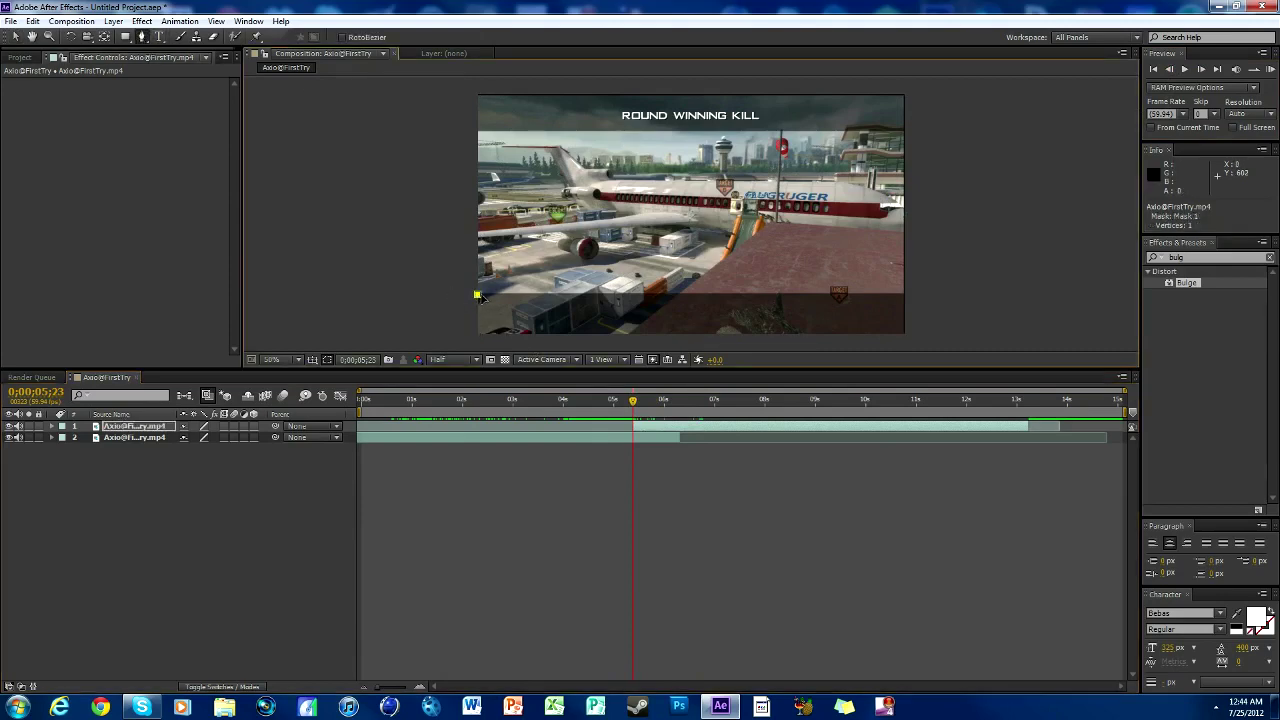
left_click(903, 296)
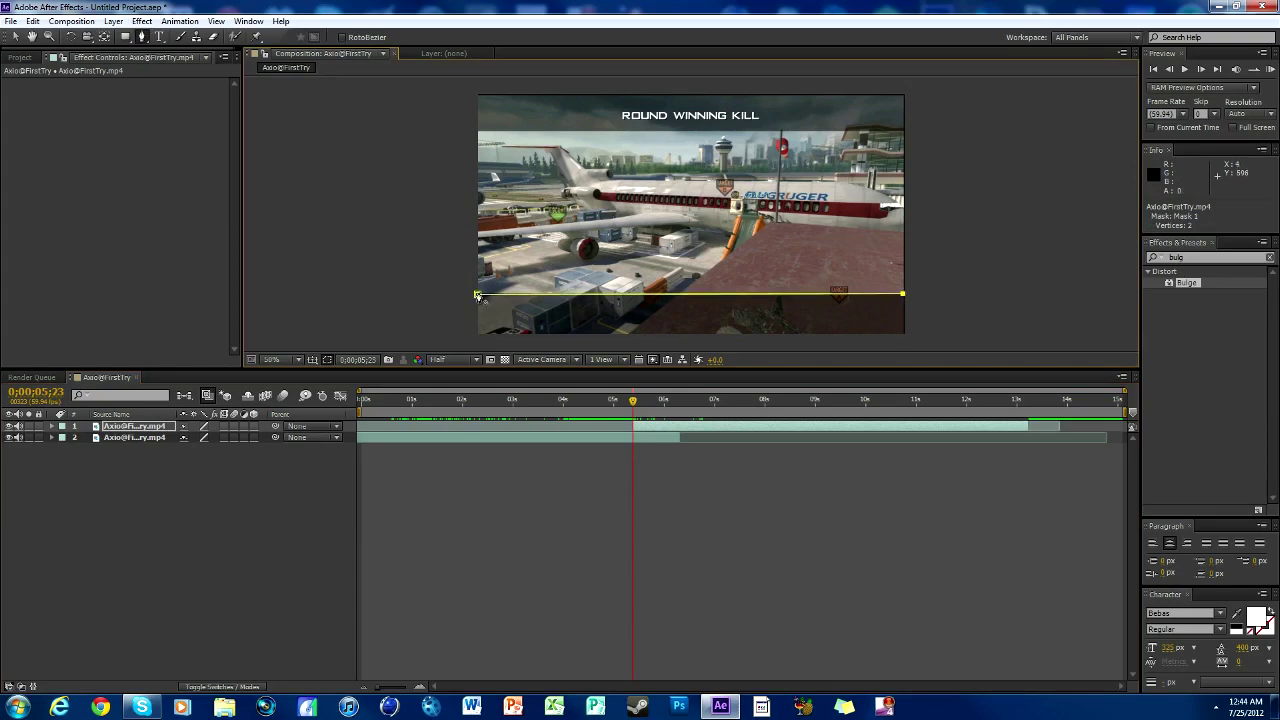
left_click(902, 132)
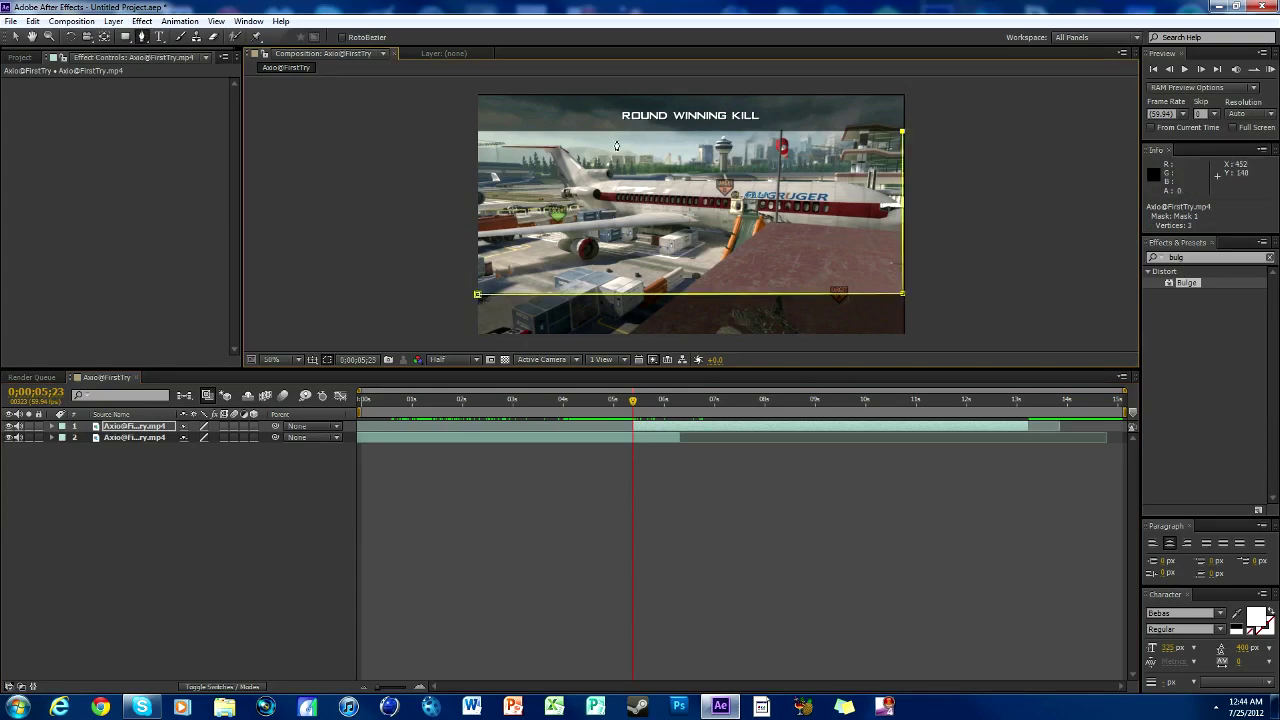
left_click(477, 133)
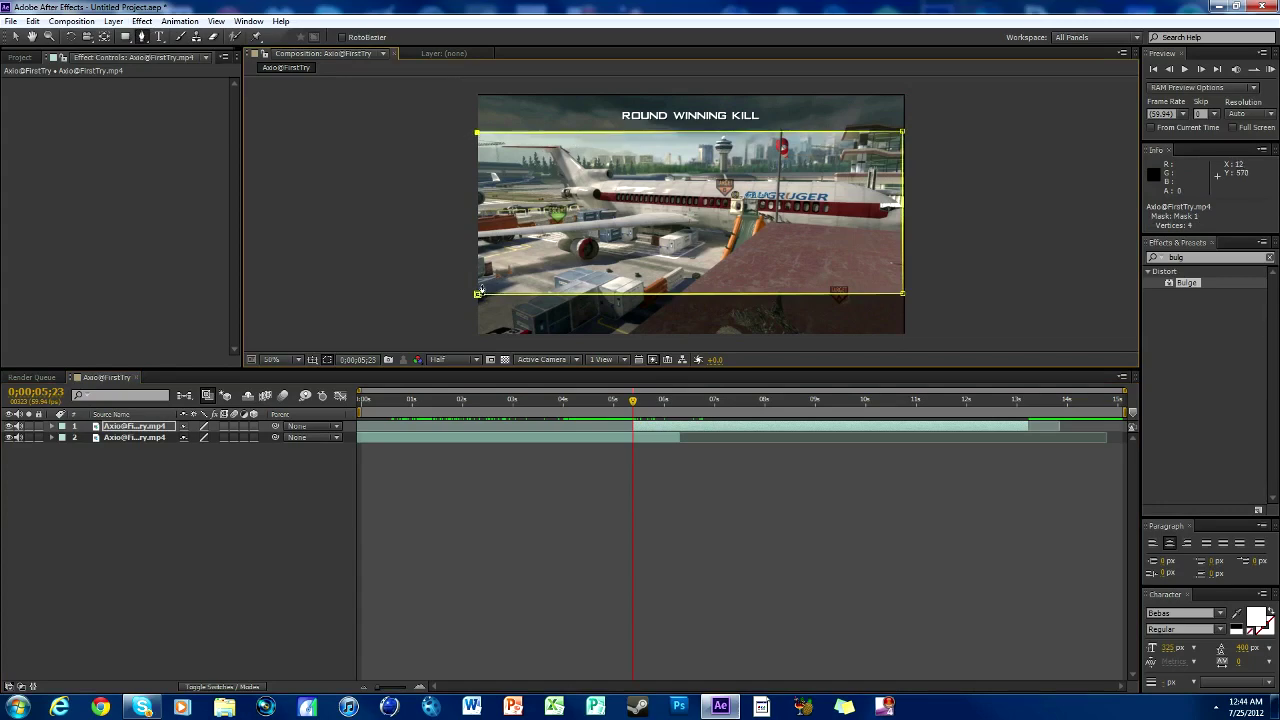
- Align the mask's corners with the bars and frame edges while temporarily hiding the lower clip
left_click(8, 438)
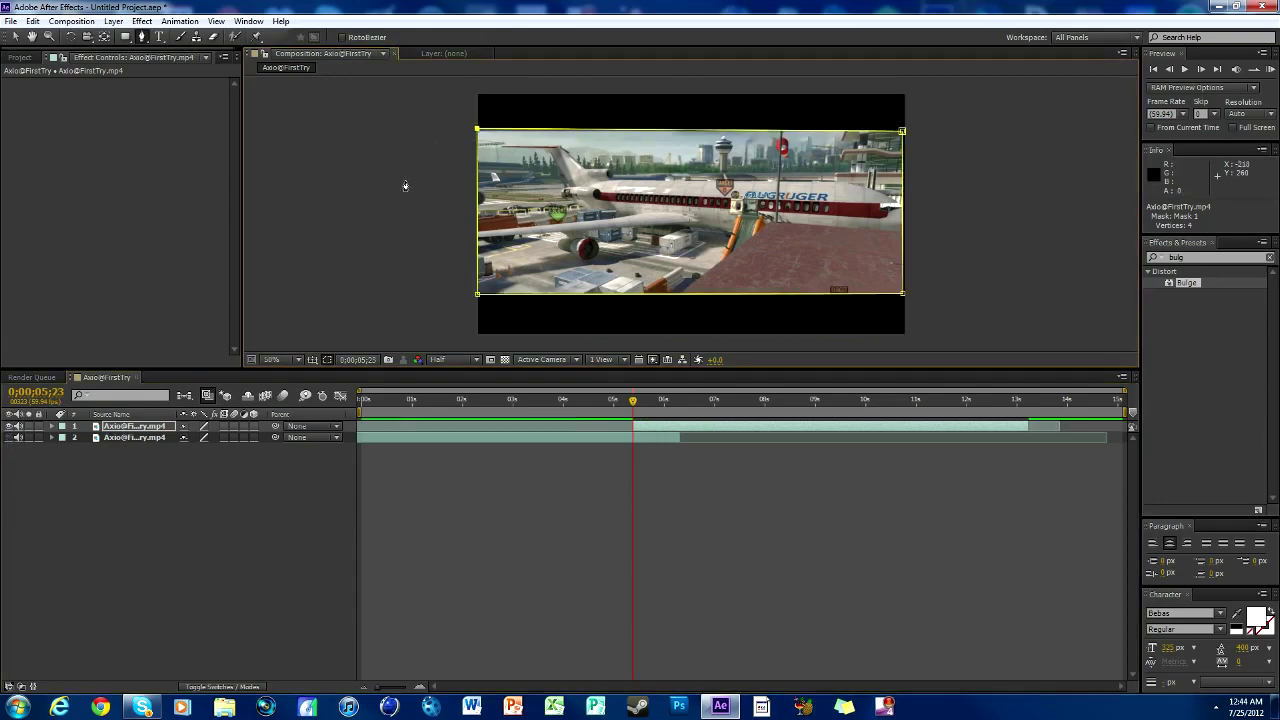
left_click(902, 131)
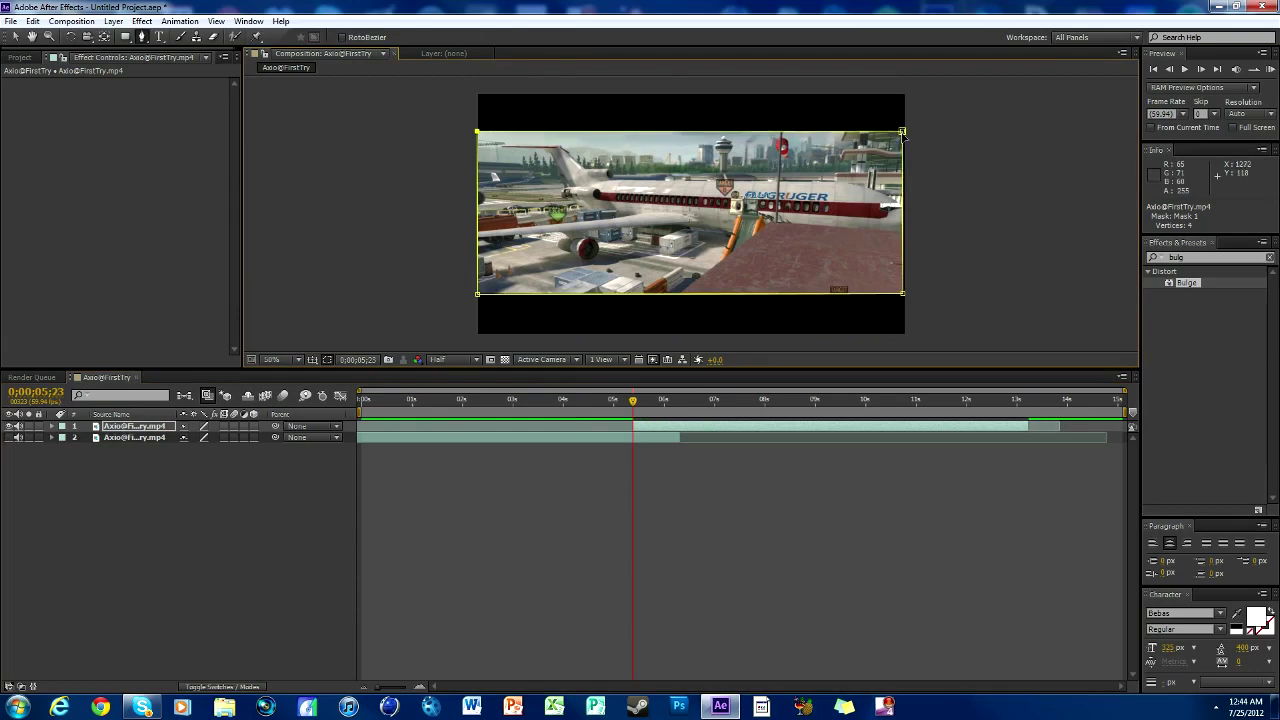
key("Right")
key("Right")
key("Right")
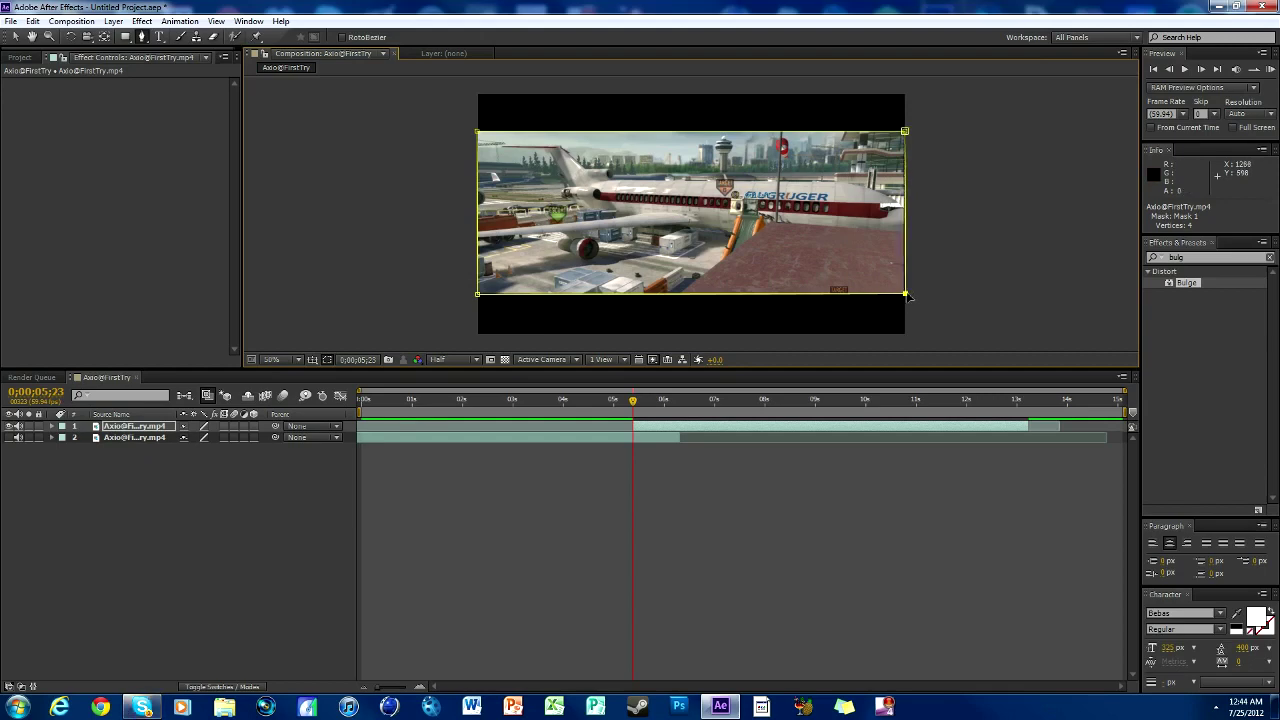
left_click(905, 132)
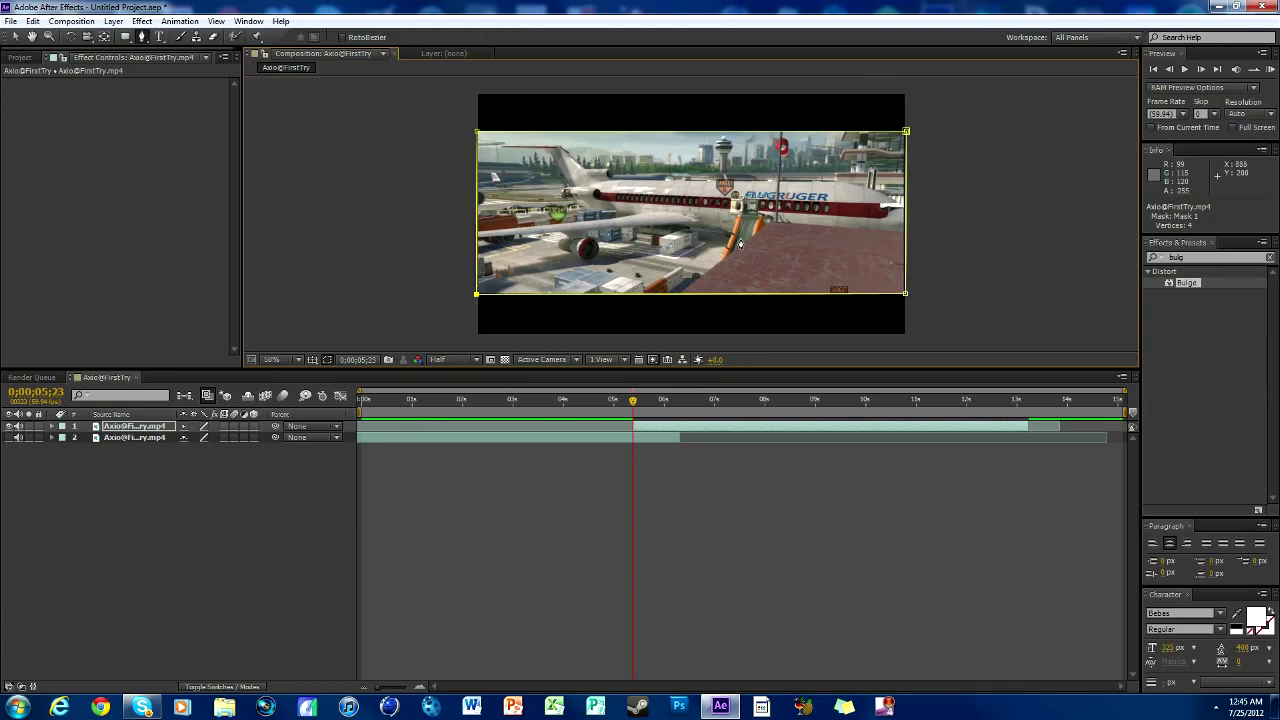
left_click(10, 437)
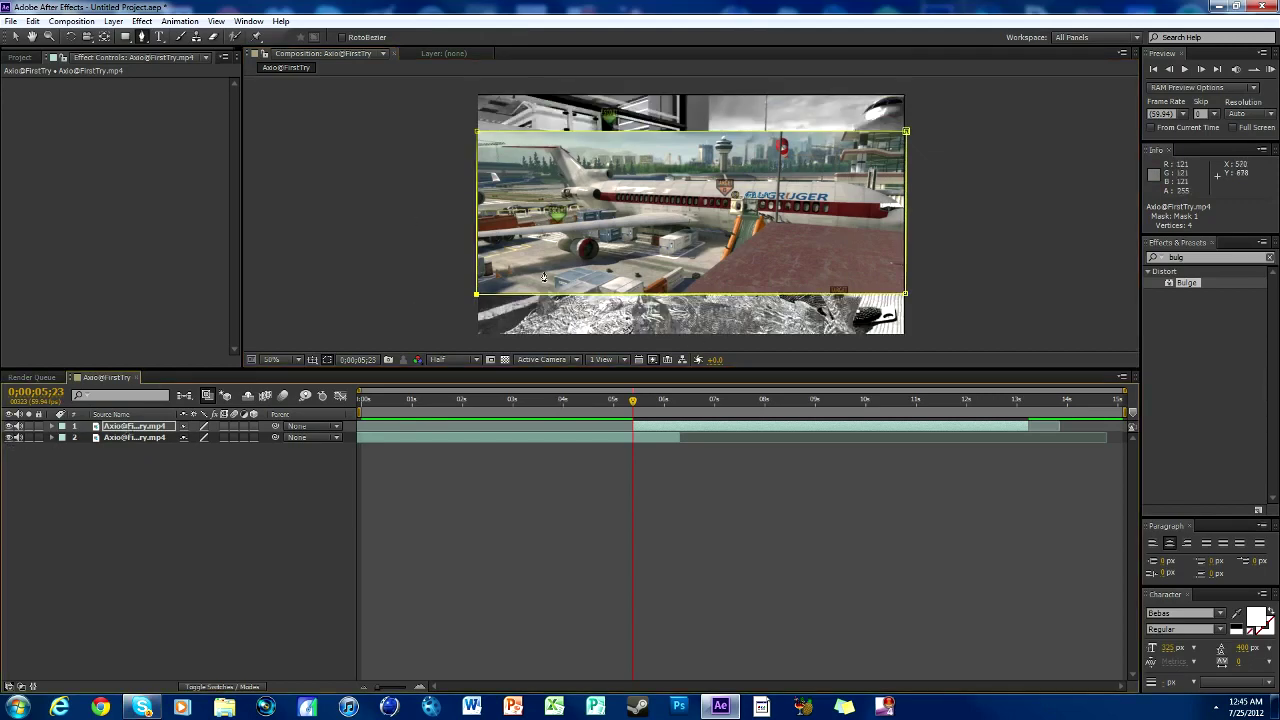
- Duplicate the masked clip layer and invert Mask 1 on the top copy
left_click(656, 430)
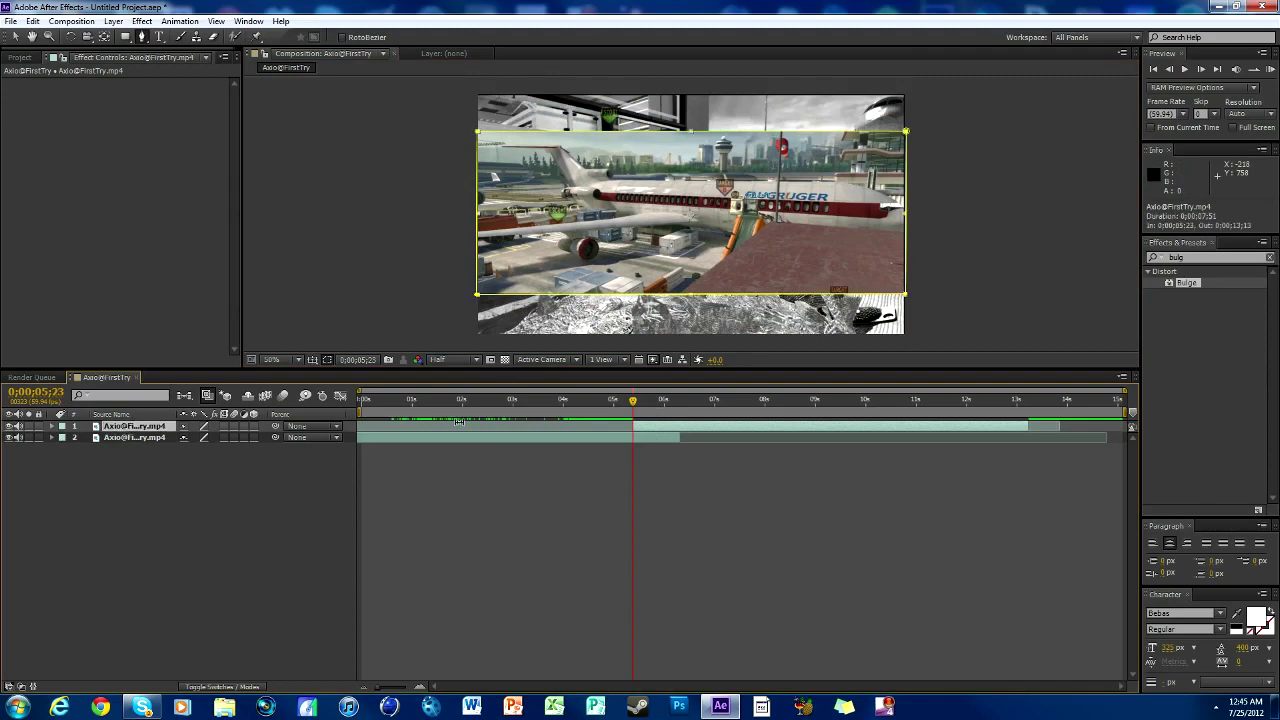
key("ctrl+c")
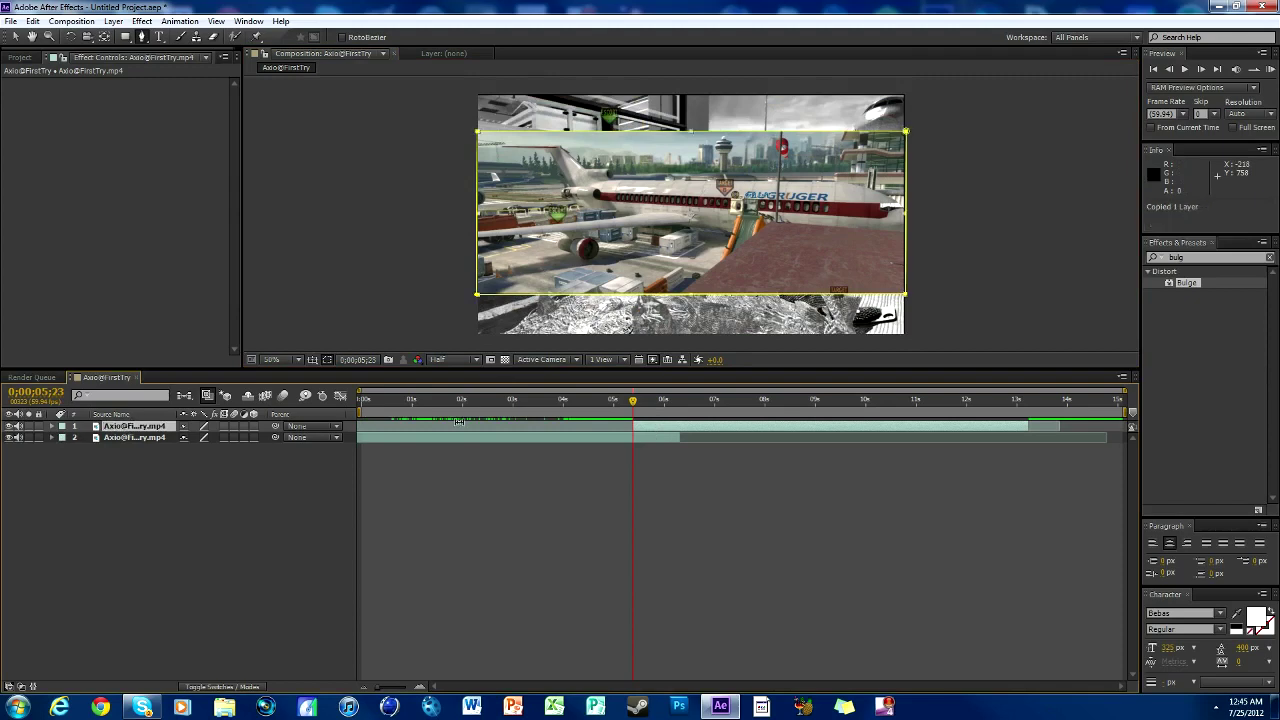
key("ctrl+v")
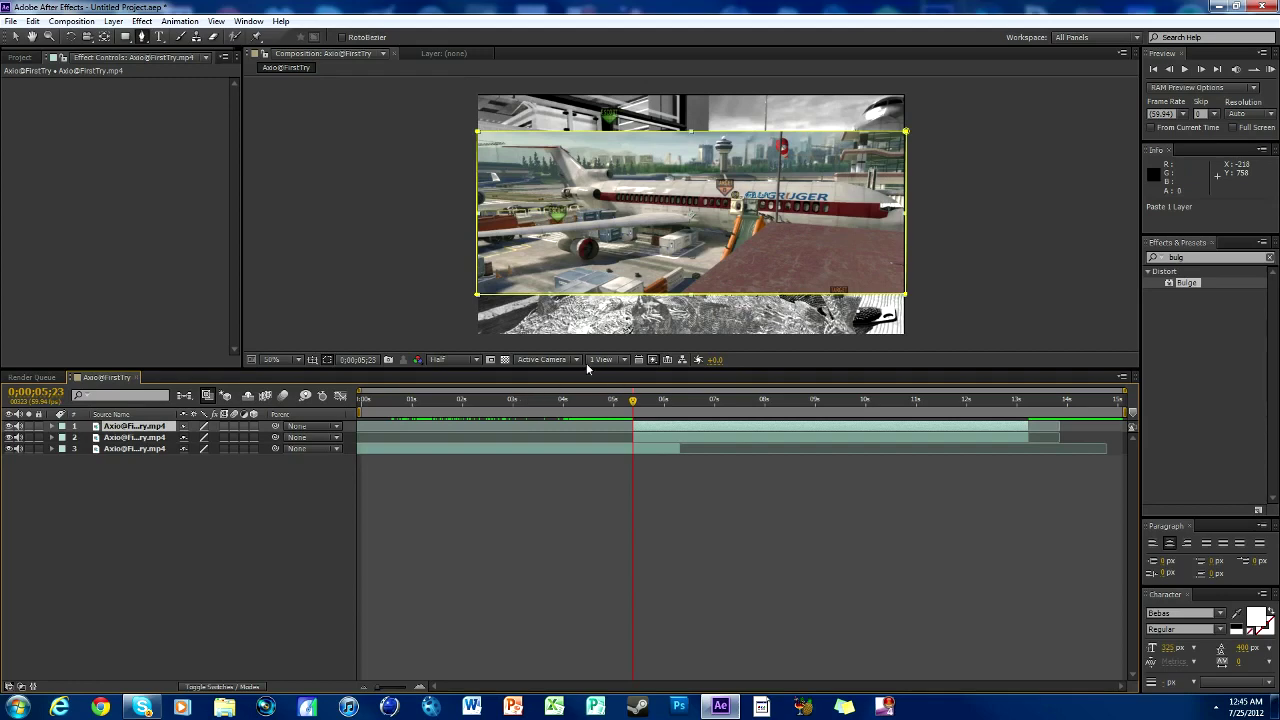
left_click(53, 427)
left_click(64, 439)
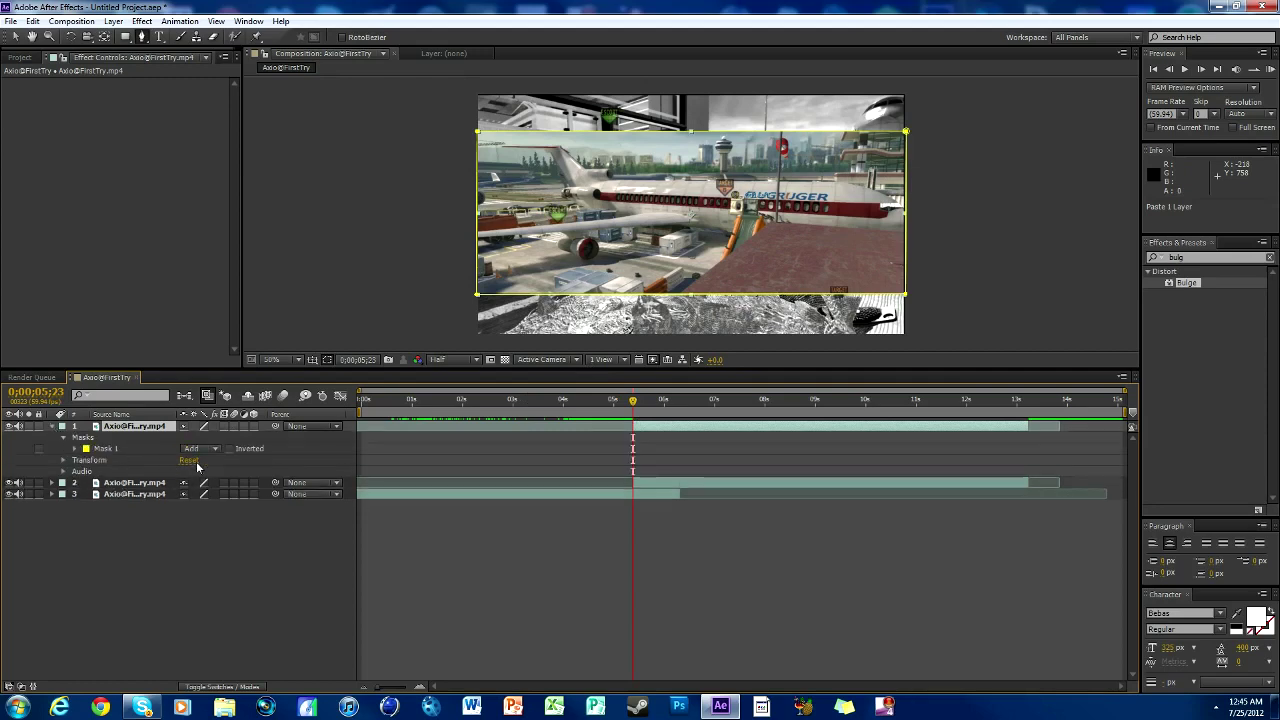
left_click(230, 449)
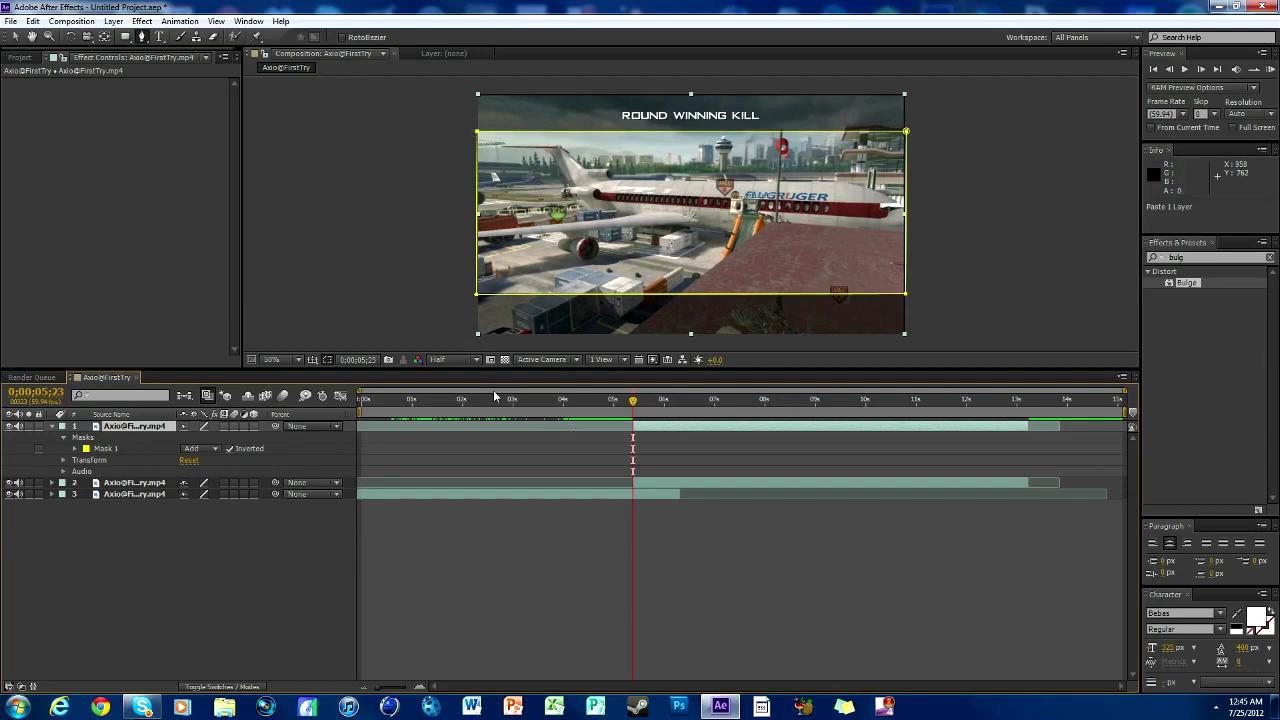
left_click(52, 427)
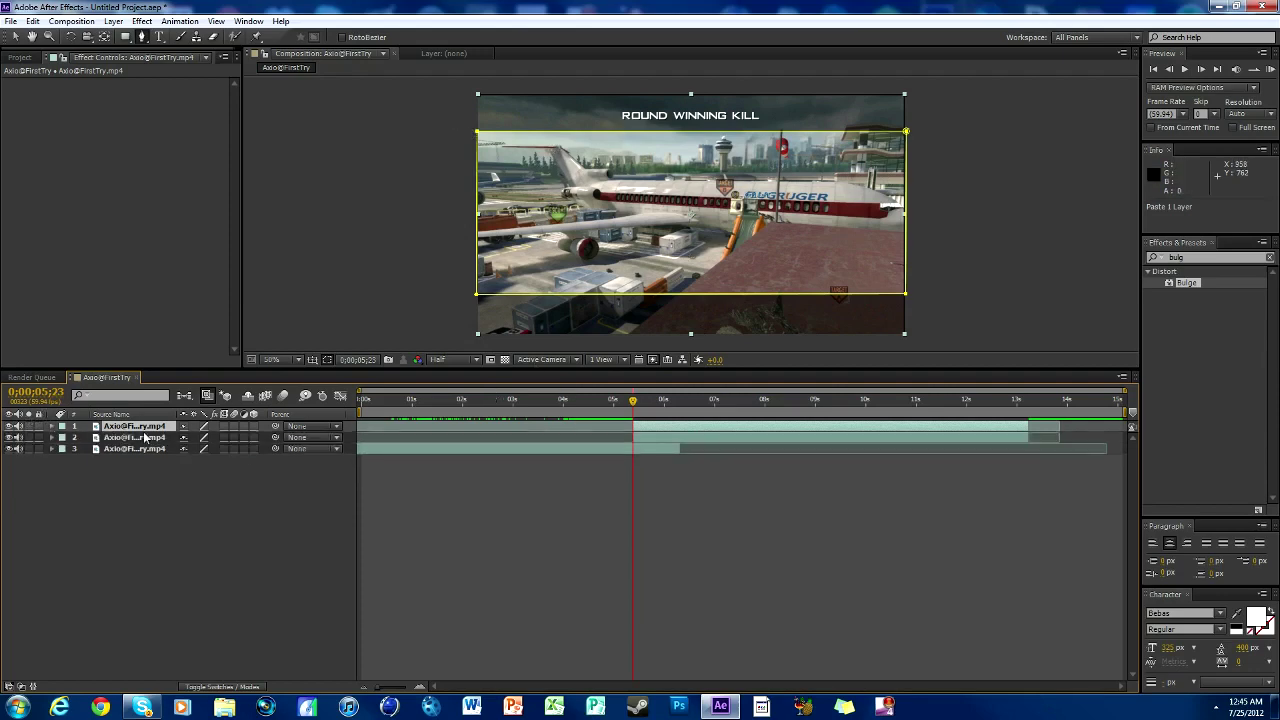
- Set Position keyframes at 0;00;06;14 on both masked clip layers, keeping them at 640, 360
key("p")
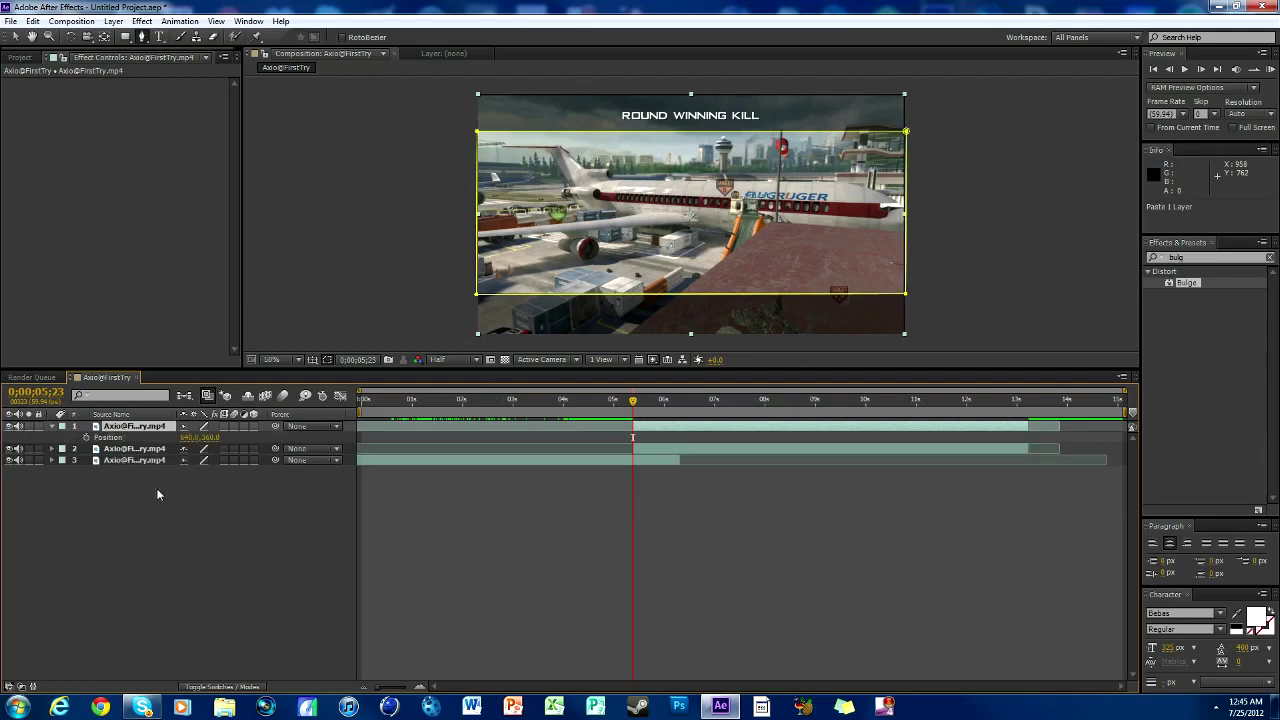
left_click(143, 450)
key("p")
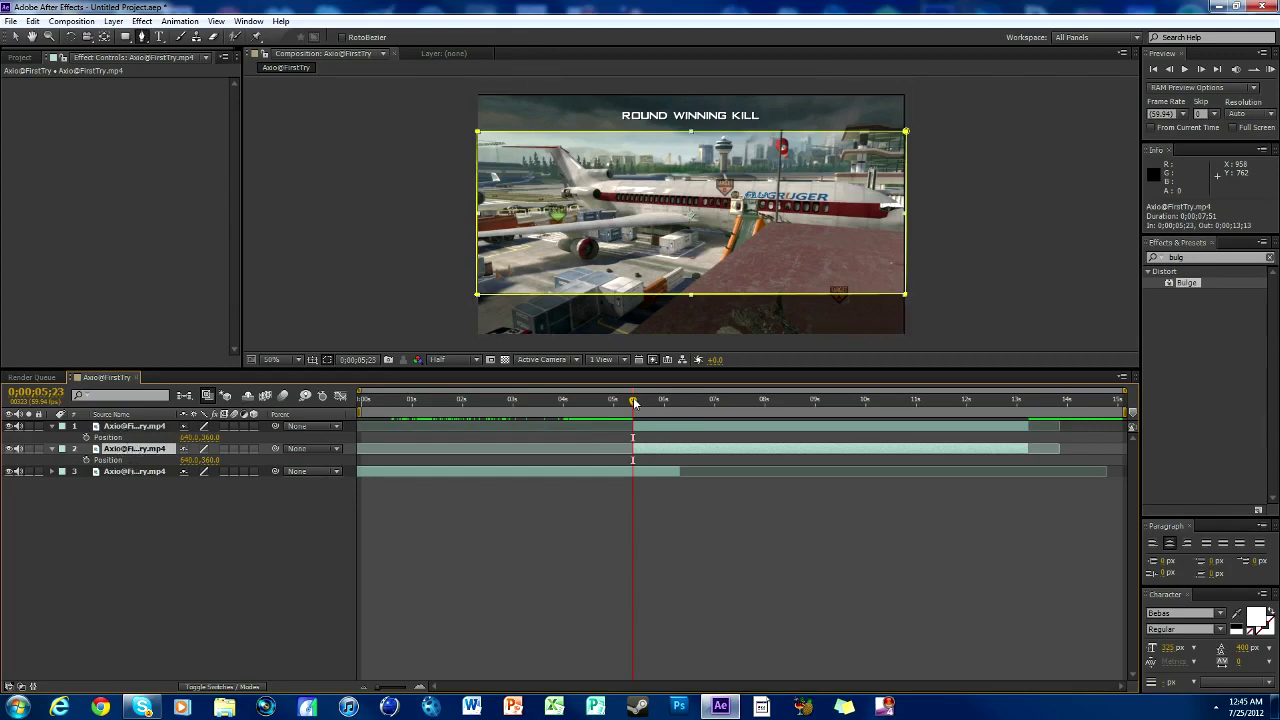
left_click_drag(634, 401, 677, 401)
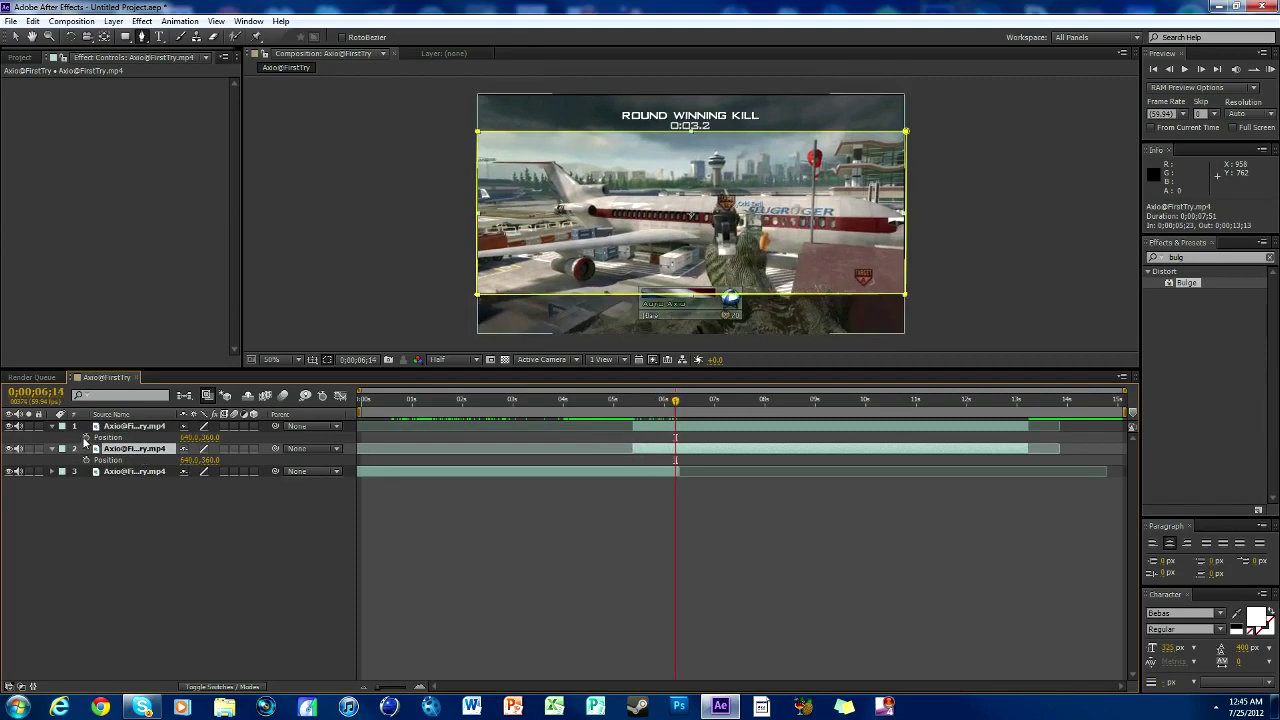
left_click(86, 437)
left_click(87, 459)
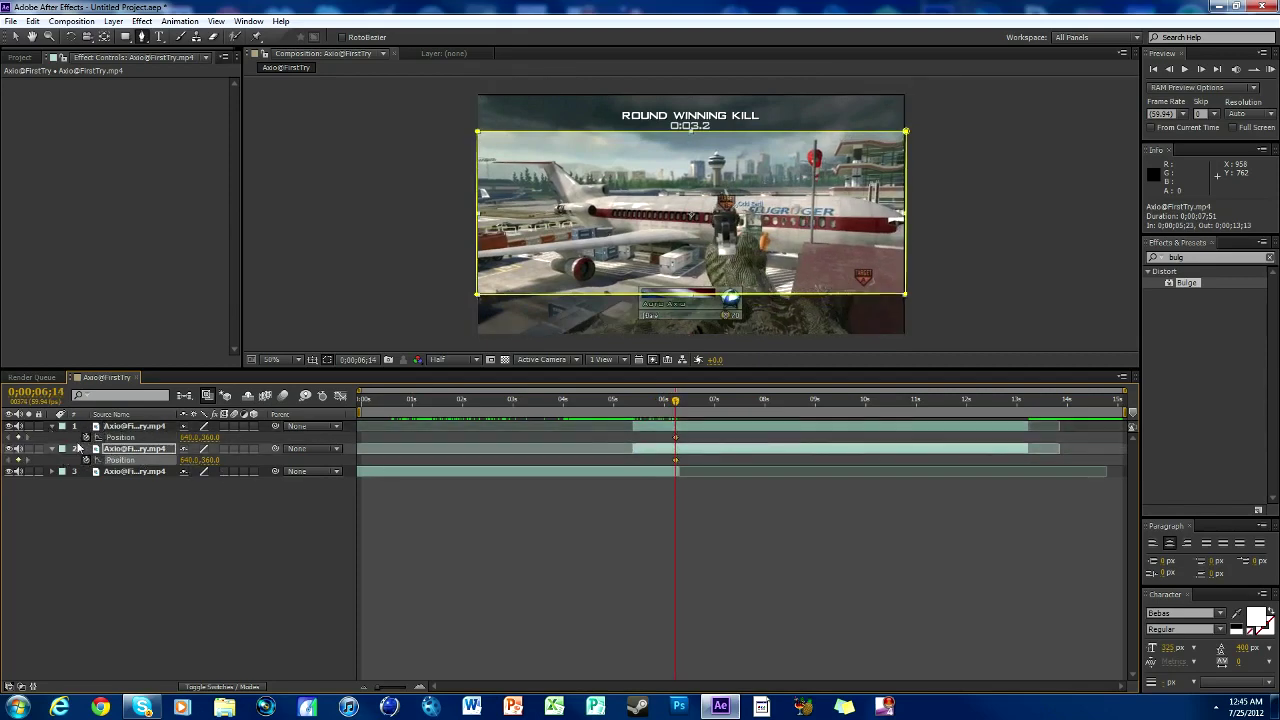
- At 0;00;05;23, add Position keyframes that place the top masked layer fully off the frame's right side and the second layer fully off its left
left_click_drag(679, 401, 637, 404)
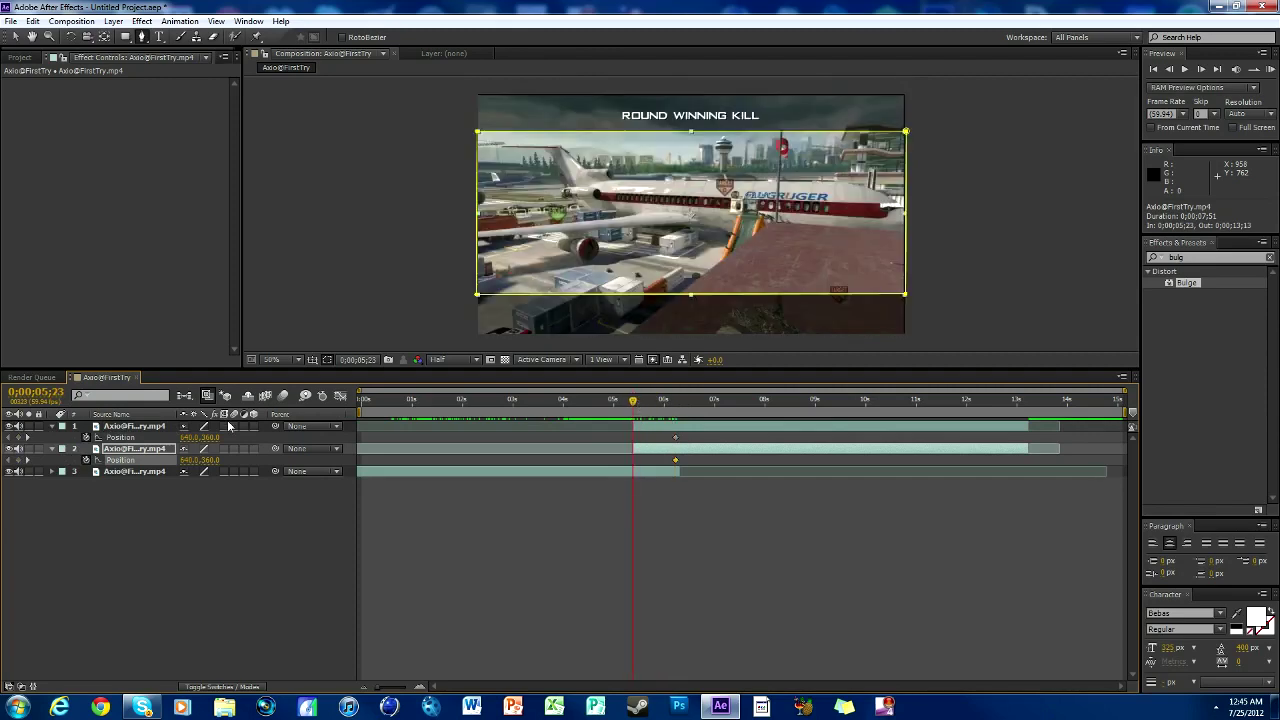
left_click(128, 427)
left_click_drag(186, 437, 697, 396)
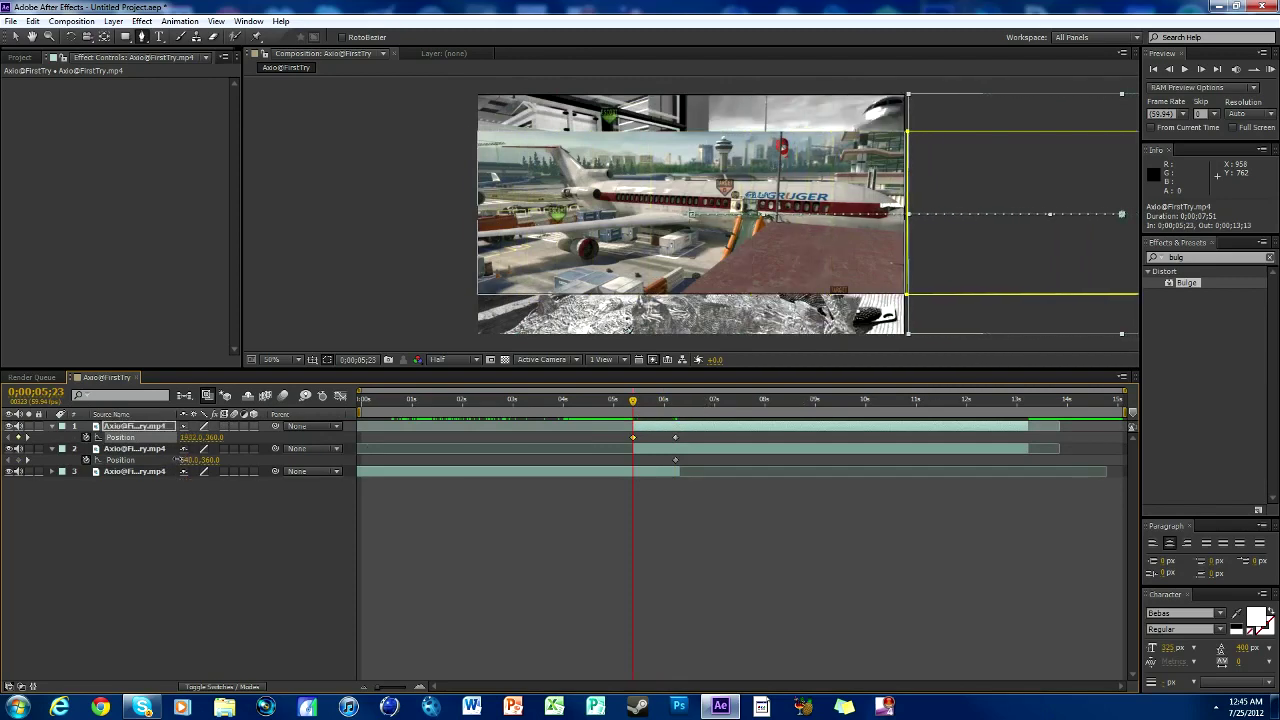
left_click_drag(177, 459, 0, 459)
left_click_drag(640, 401, 675, 401)
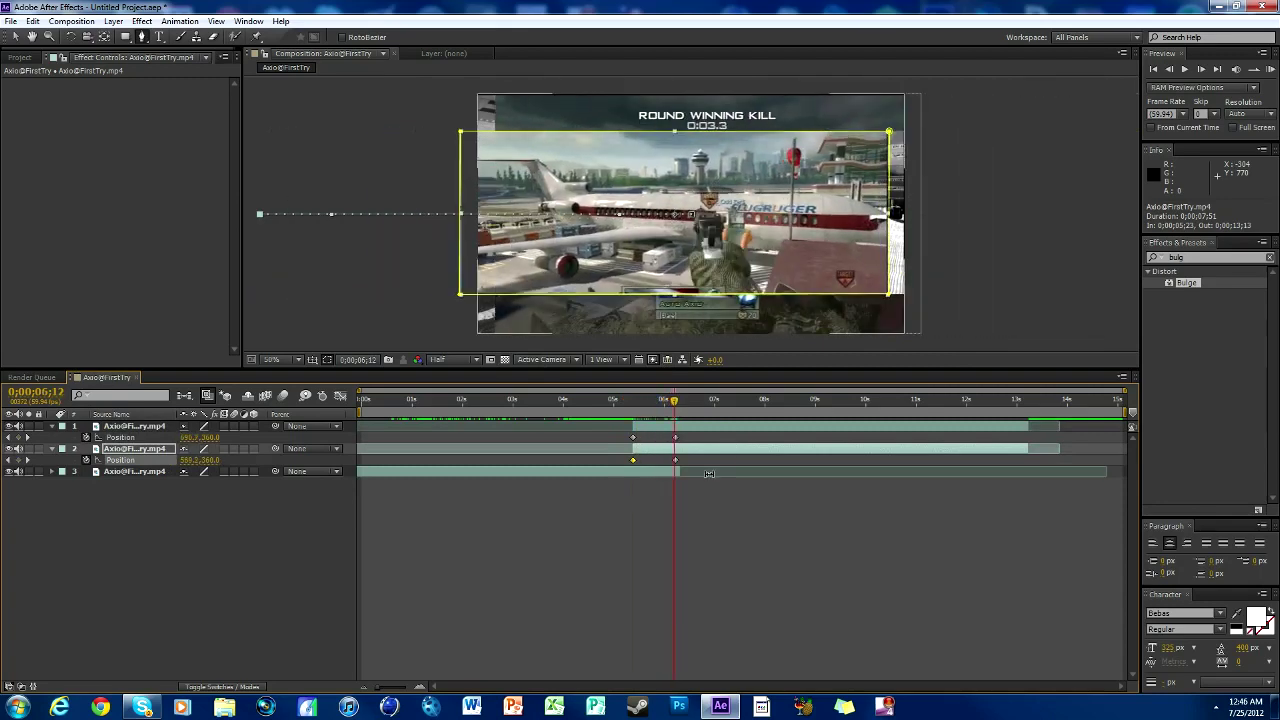
- Apply Easy Ease to all four Position keyframes of the two masked layers and preview the slide
left_click_drag(712, 520, 583, 414)
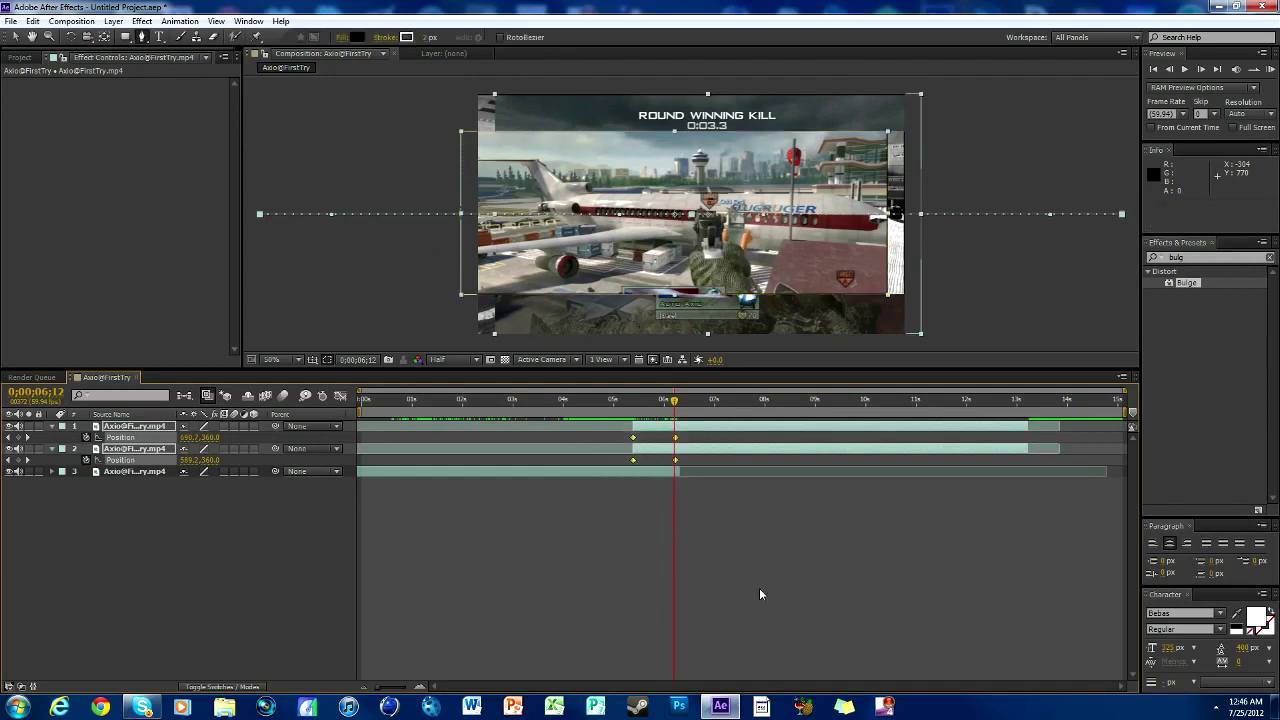
left_click_drag(830, 585, 610, 419)
right_click(634, 437)
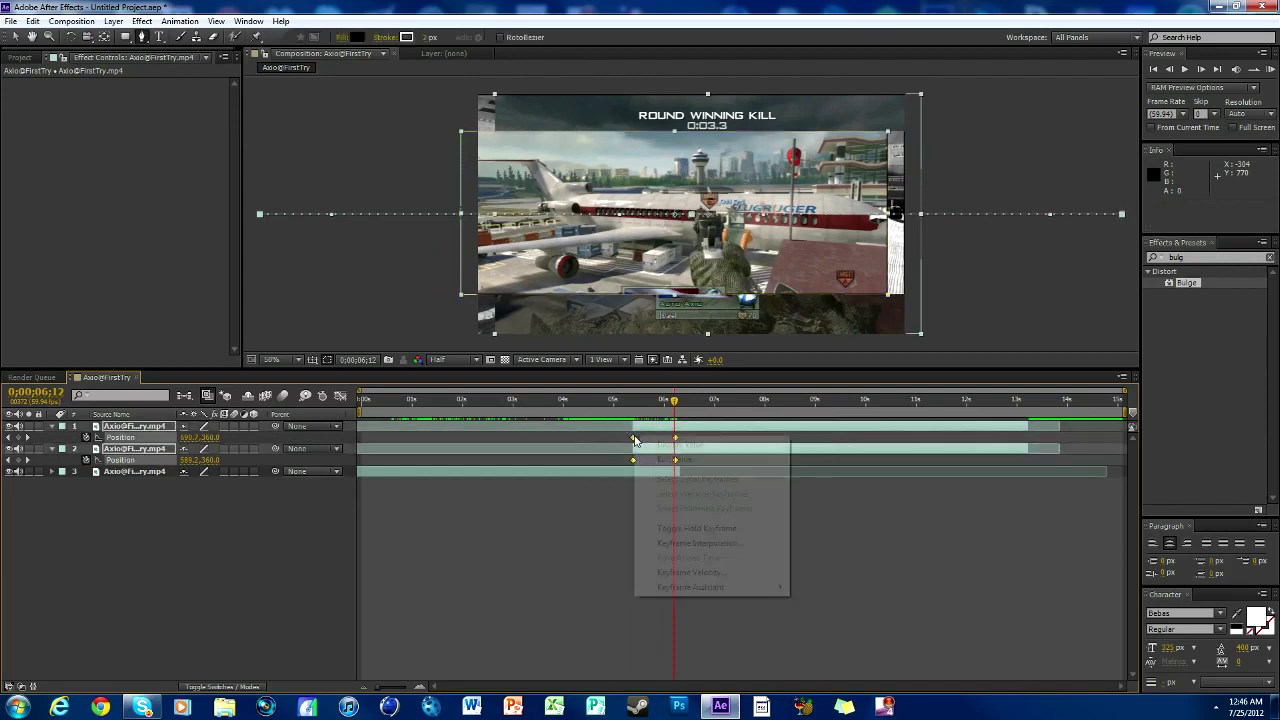
mouse_move(720, 587)
left_click(846, 617)
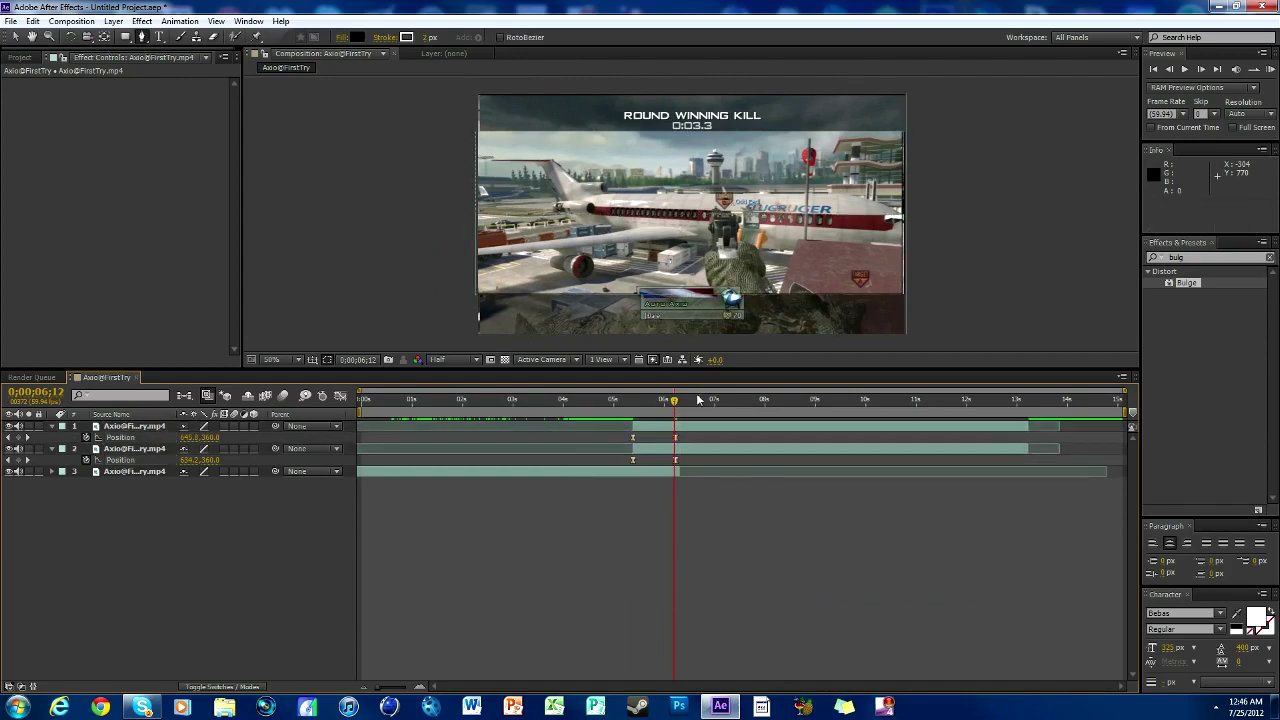
left_click_drag(675, 401, 657, 402)
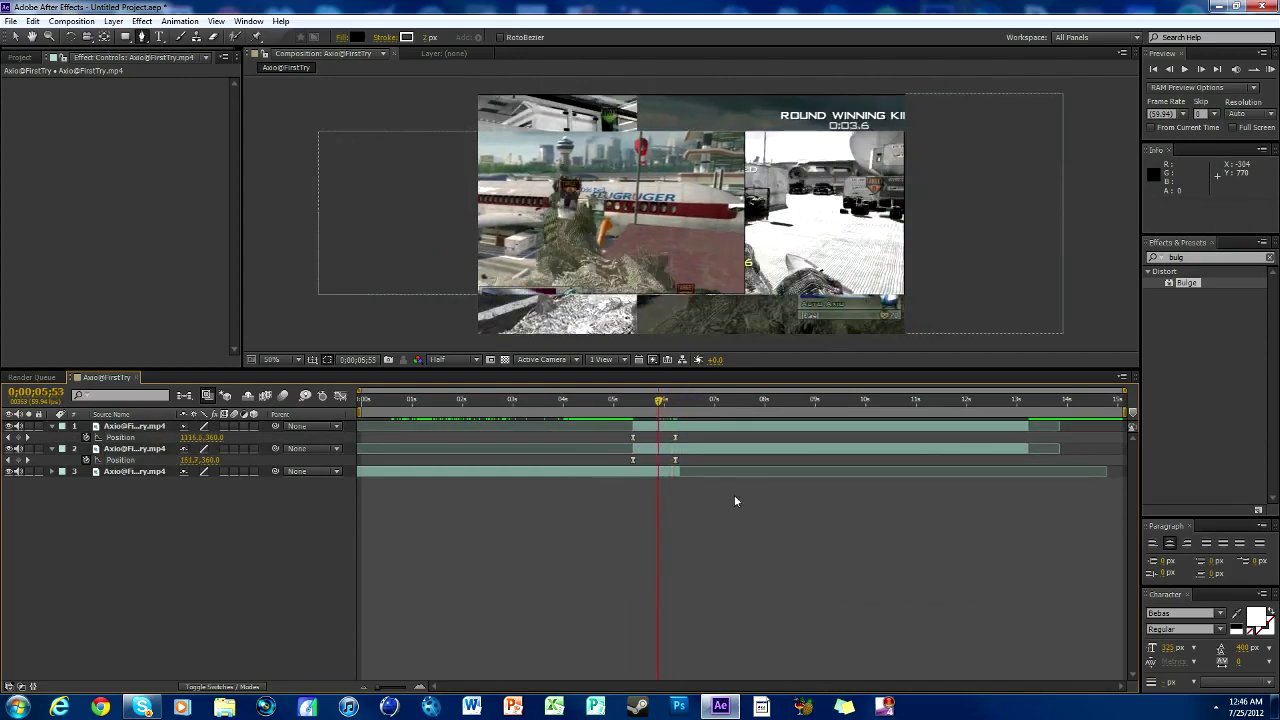
- Change the temporal interpolation of all four Position keyframes to Linear
left_click_drag(757, 531, 624, 438)
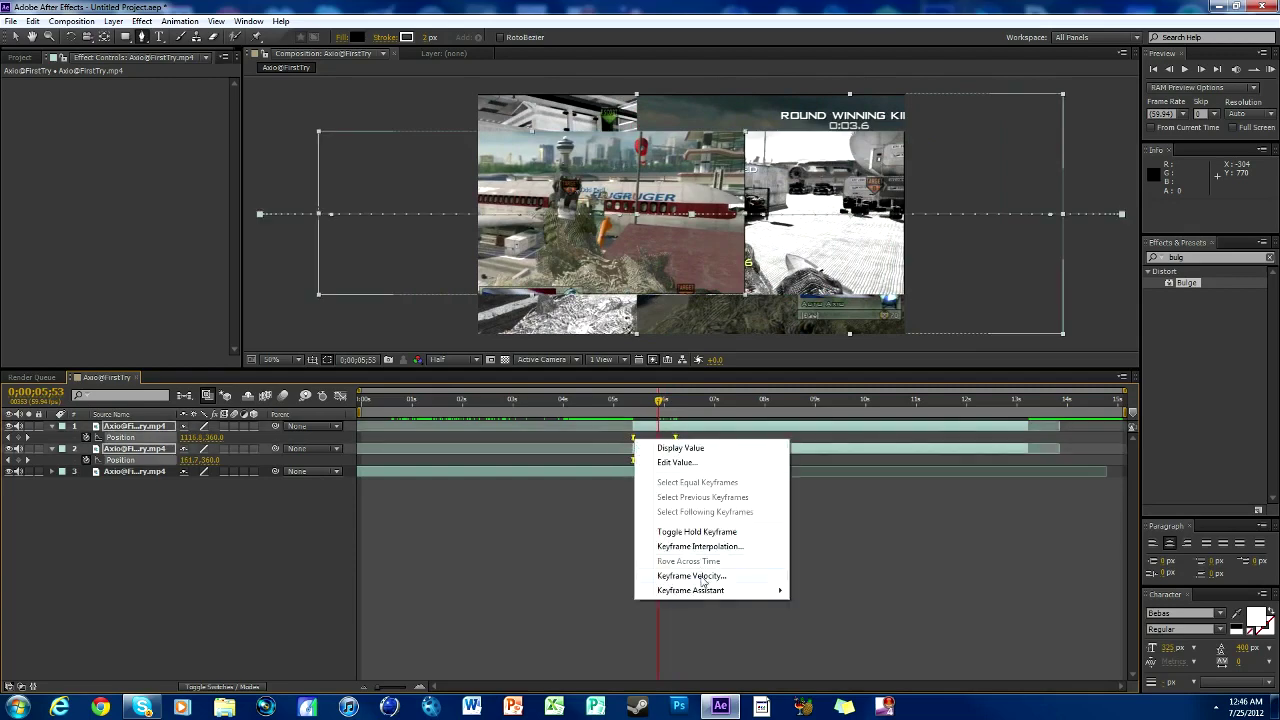
left_click(702, 547)
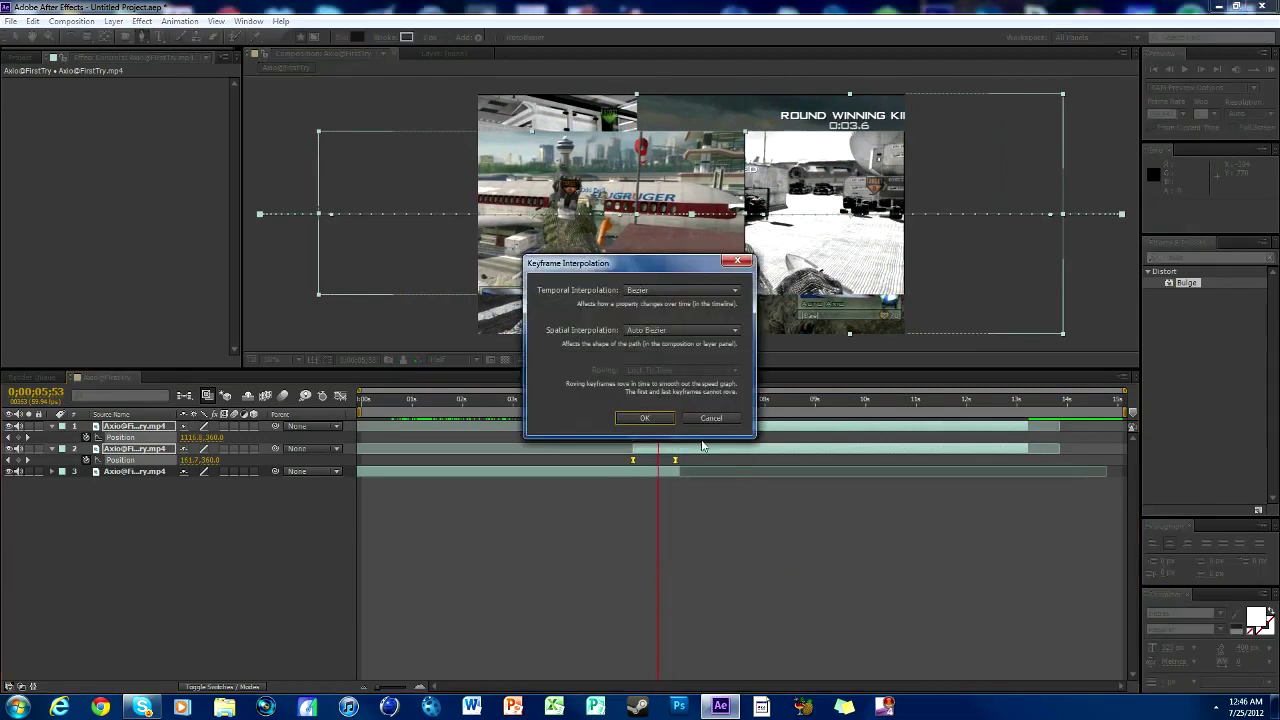
left_click(698, 291)
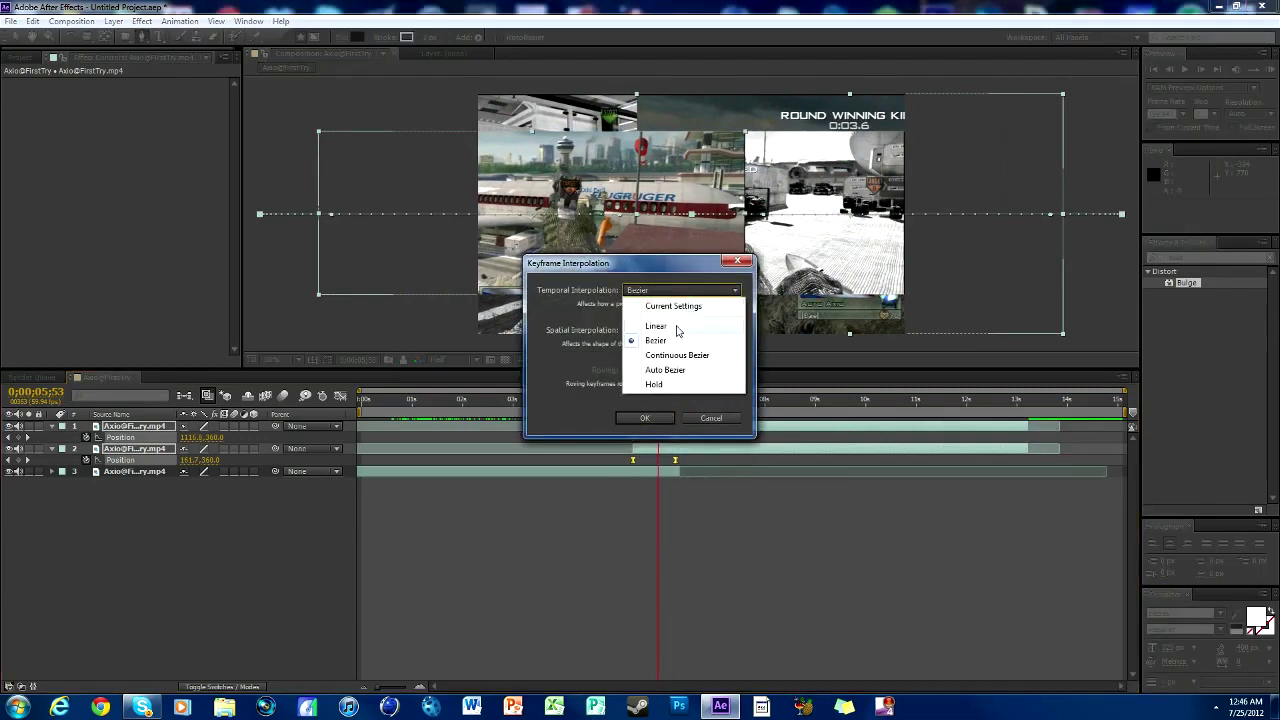
left_click(677, 331)
left_click(645, 418)
- Reapply Easy Ease to the four Position keyframes and scrub through the transition
left_click(627, 437)
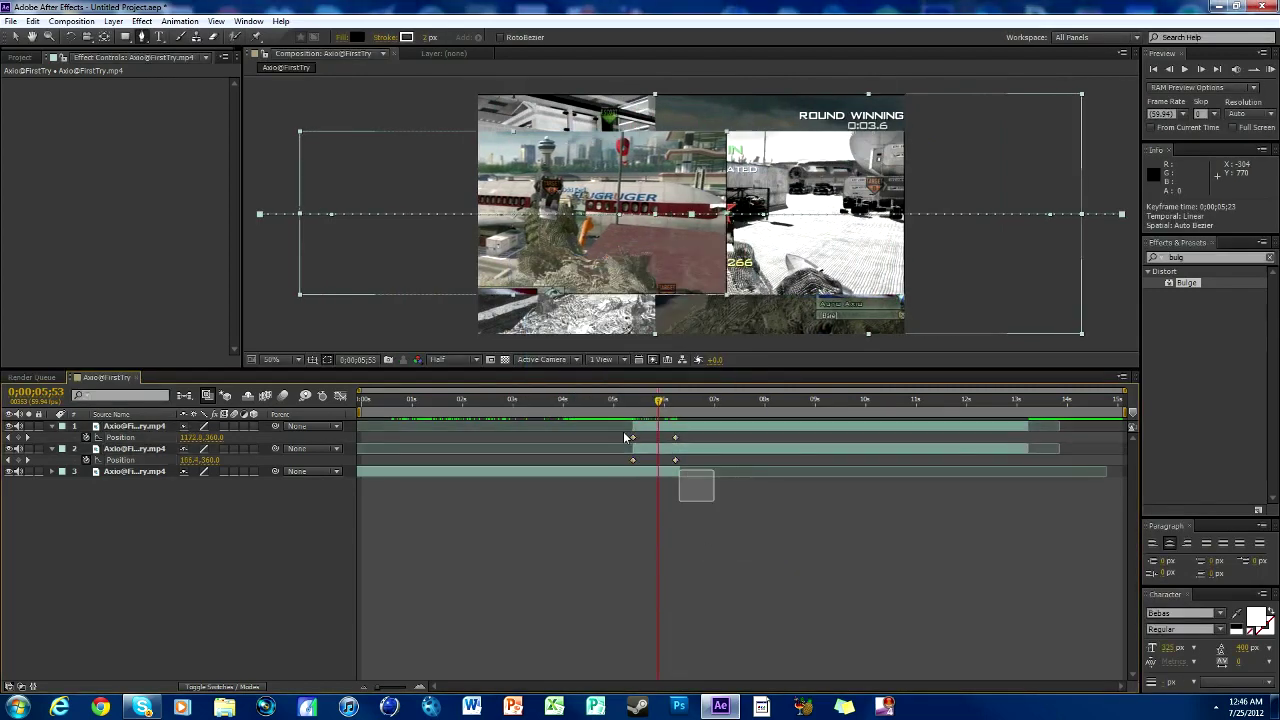
right_click(630, 438)
mouse_move(680, 587)
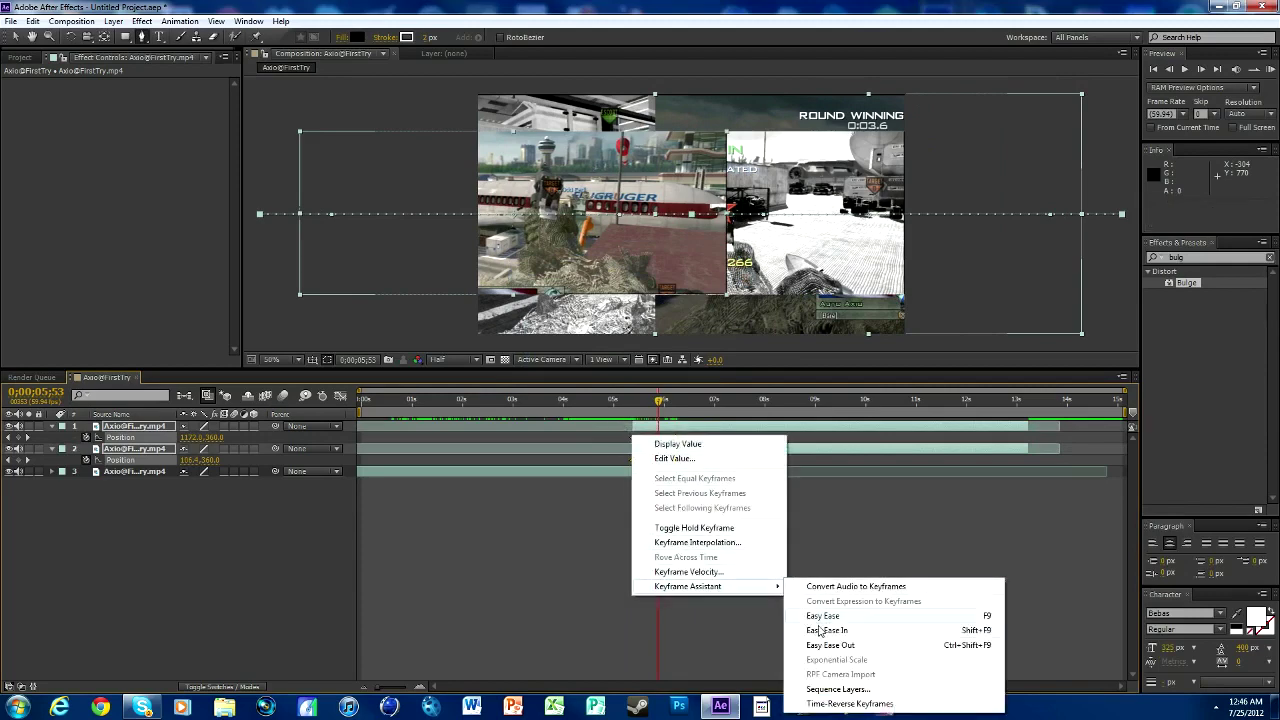
left_click(824, 617)
mouse_move(661, 405)
left_mouse_down()
mouse_move(629, 405)
mouse_move(658, 402)
left_mouse_up()
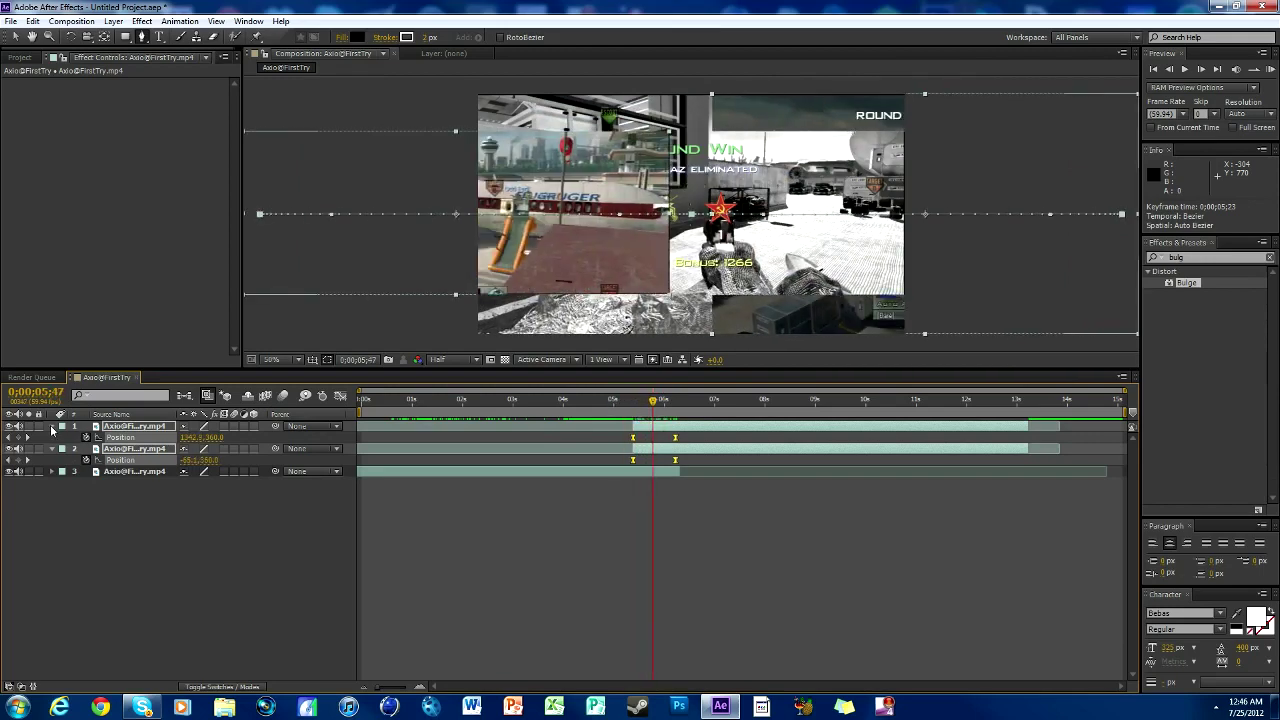
- Collapse the expanded properties of both masked clip layers
left_click(52, 427)
left_click(52, 427)
left_click(51, 432)
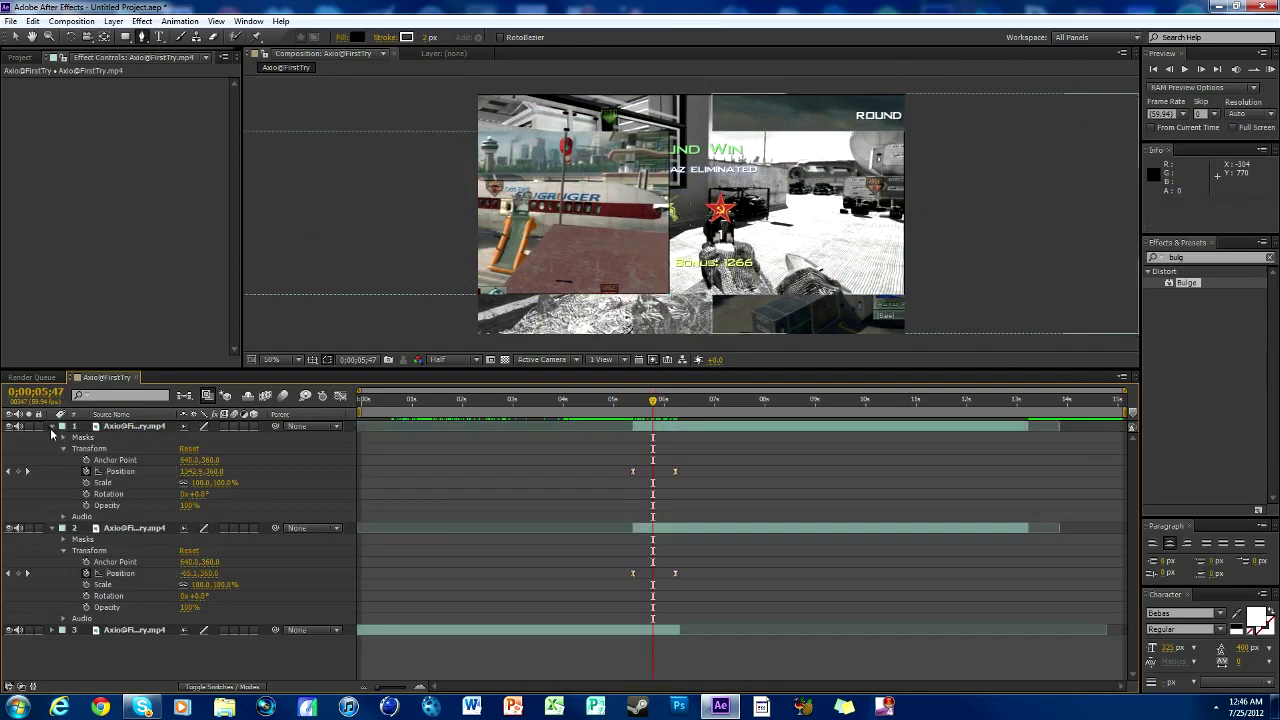
left_click(54, 427)
left_click(52, 437)
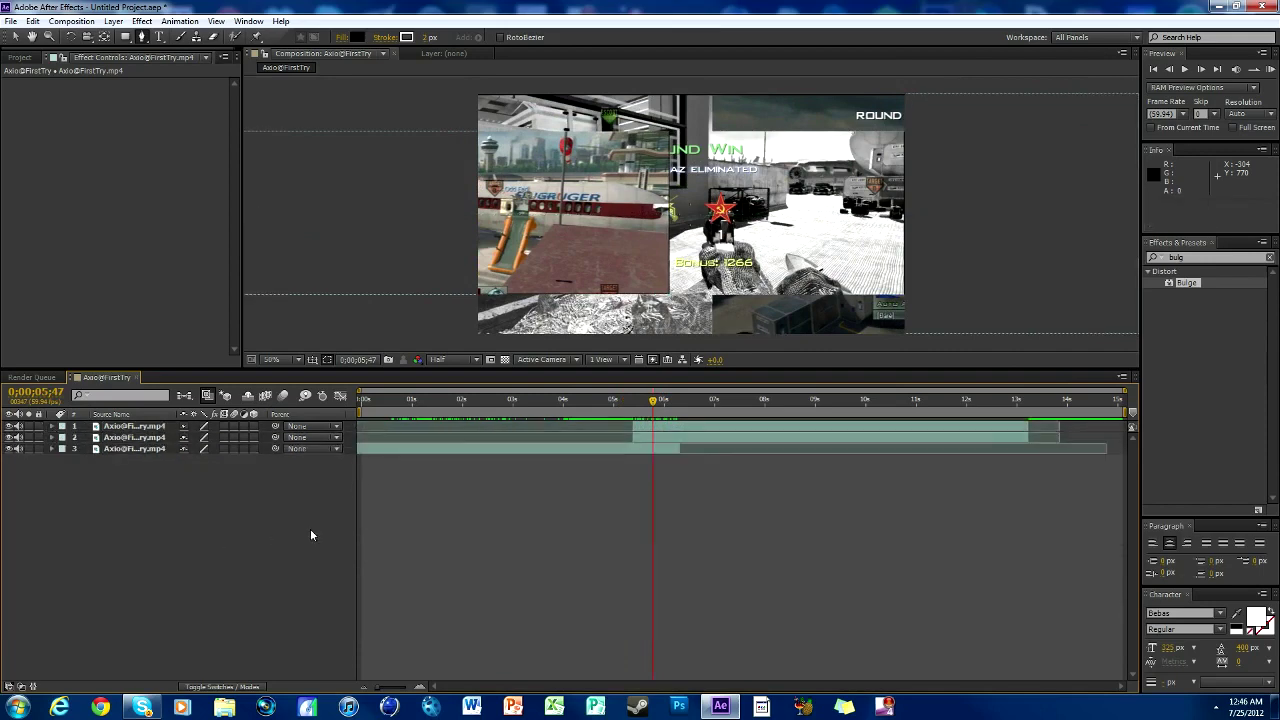
right_click(310, 528)
mouse_move(345, 538)
left_click(572, 626)
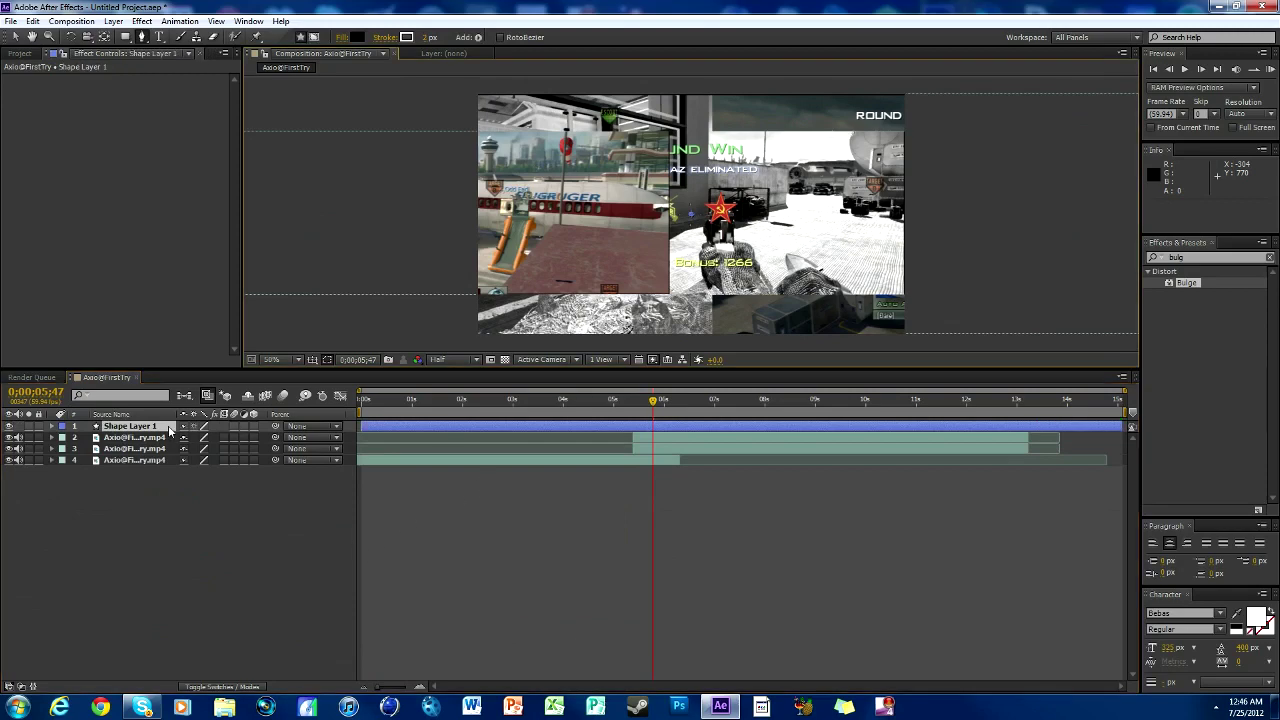
key("Delete")
- Create an adjustment layer above all the clips and move the current time to 0;00;05;51, midway through the slide
right_click(172, 518)
mouse_move(190, 528)
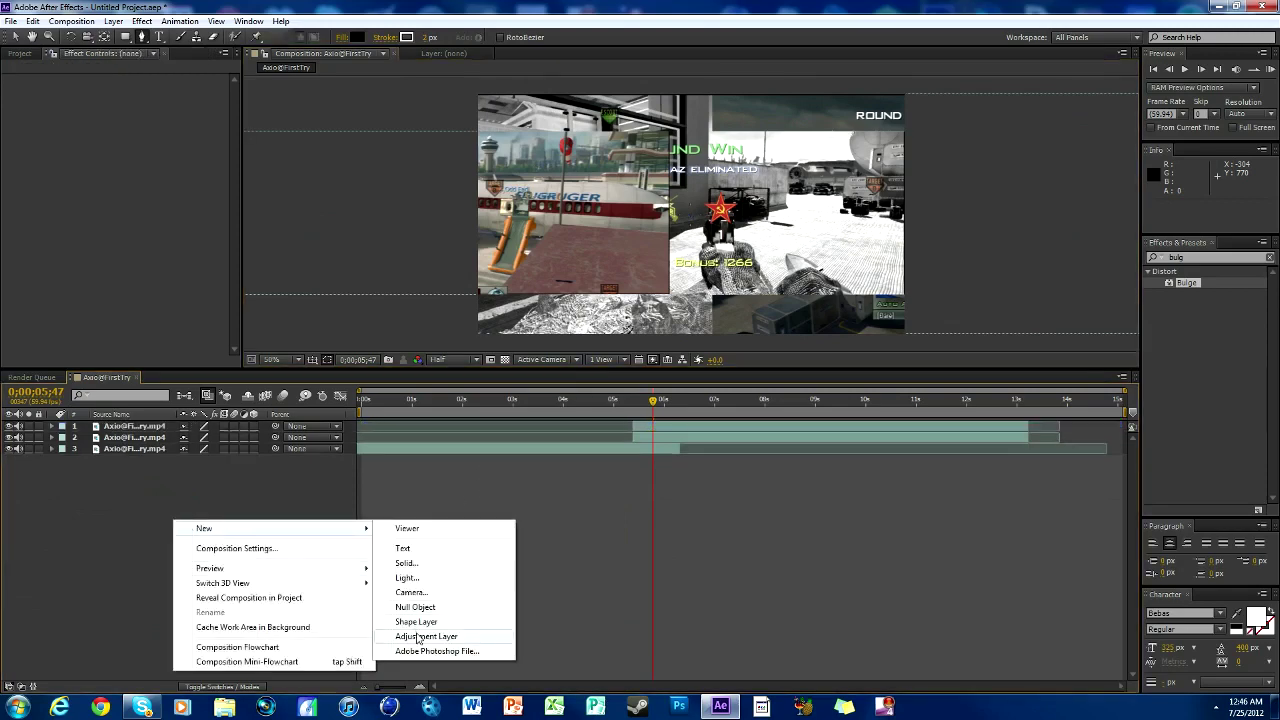
left_click(418, 637)
left_click_drag(655, 401, 658, 401)
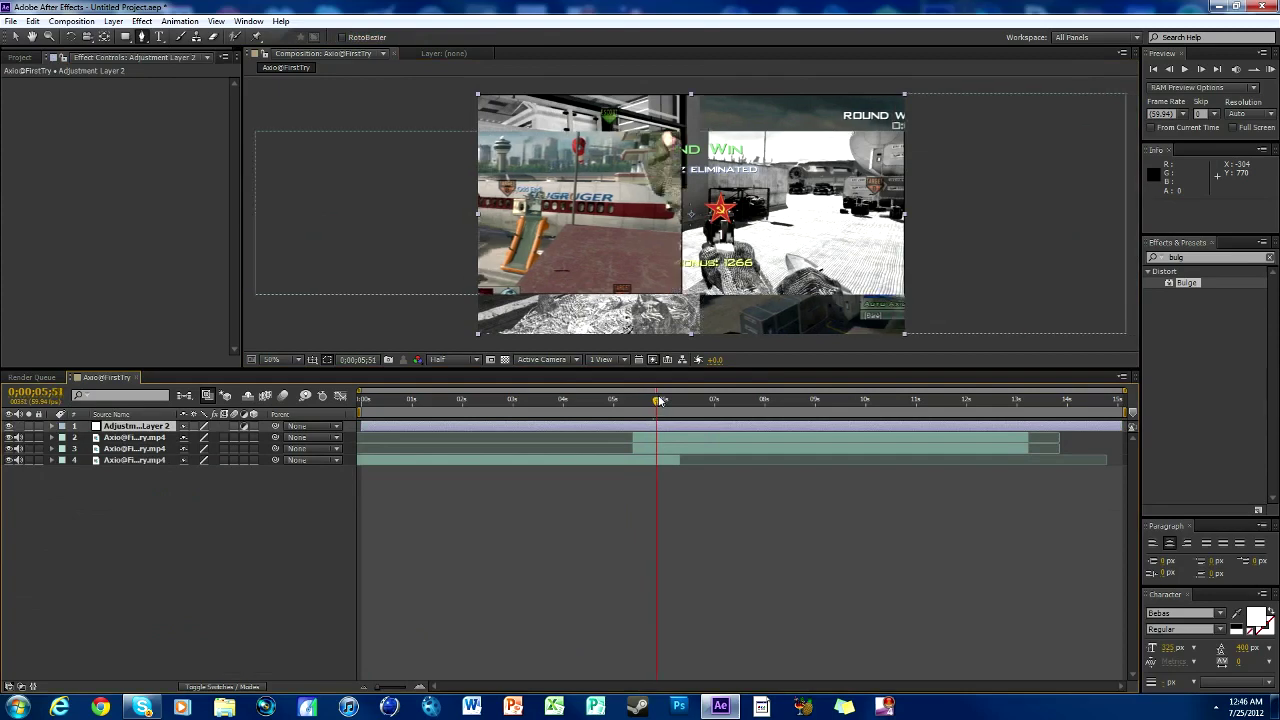
- Apply the Bulge effect to the adjustment layer and enlarge its horizontal and vertical radii until the bulge extends beyond the frame
left_click(1207, 258)
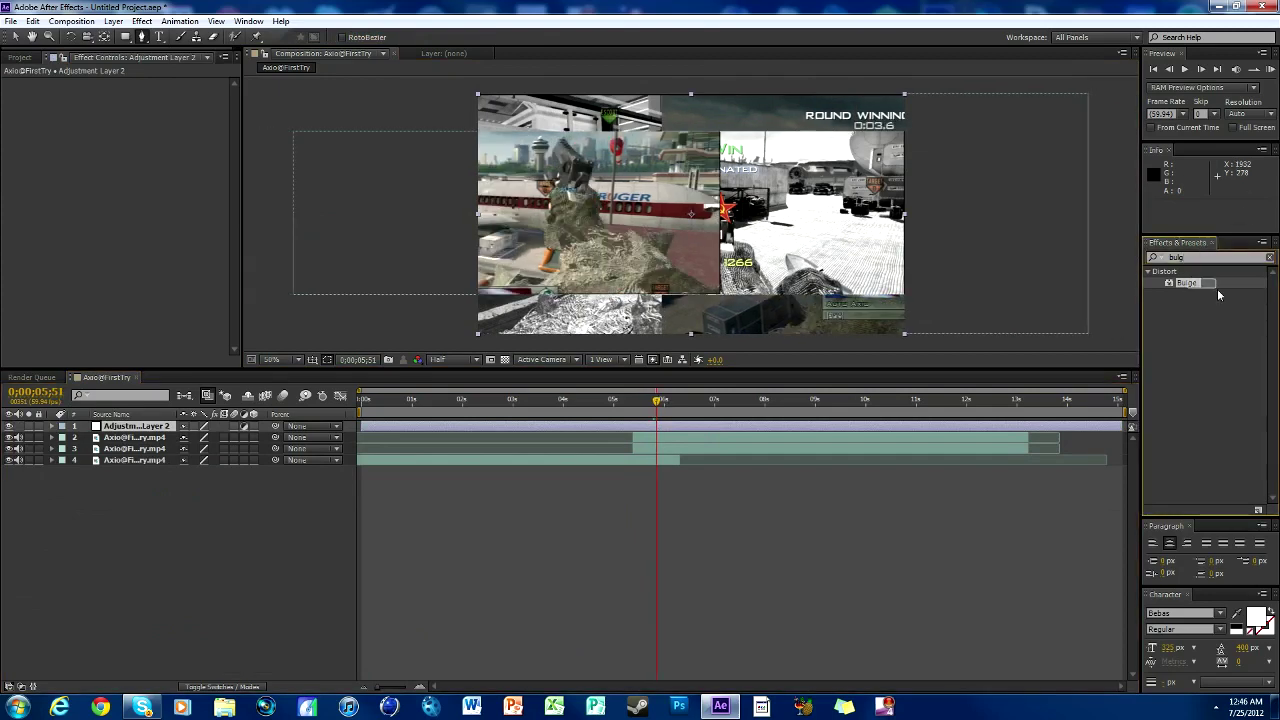
mouse_move(1187, 285)
left_mouse_down()
mouse_move(1192, 294)
mouse_move(967, 335)
mouse_move(680, 425)
left_mouse_up()
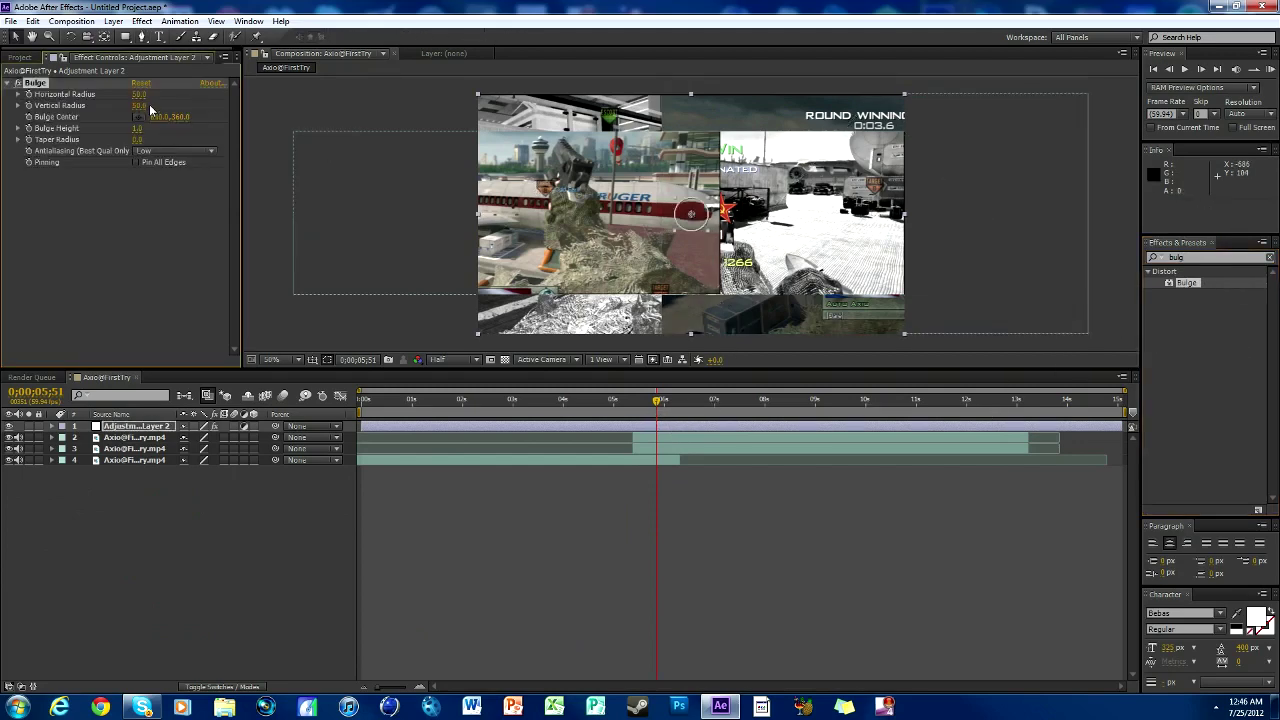
left_click_drag(153, 93, 455, 131)
left_click_drag(139, 95, 43, 110)
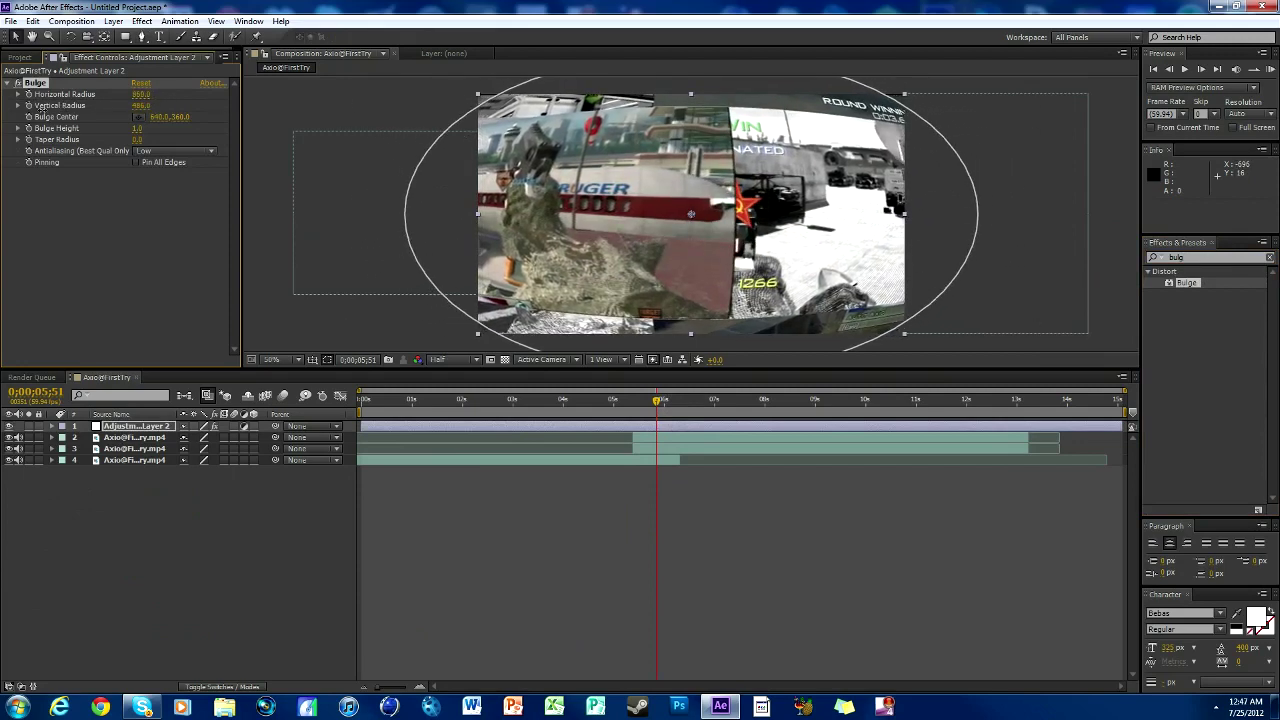
- Set Bulge Height to 0.7, keyframe it at 0;00;05;51 and reveal the keyframe on the adjustment layer
left_click(138, 131)
left_click(164, 237)
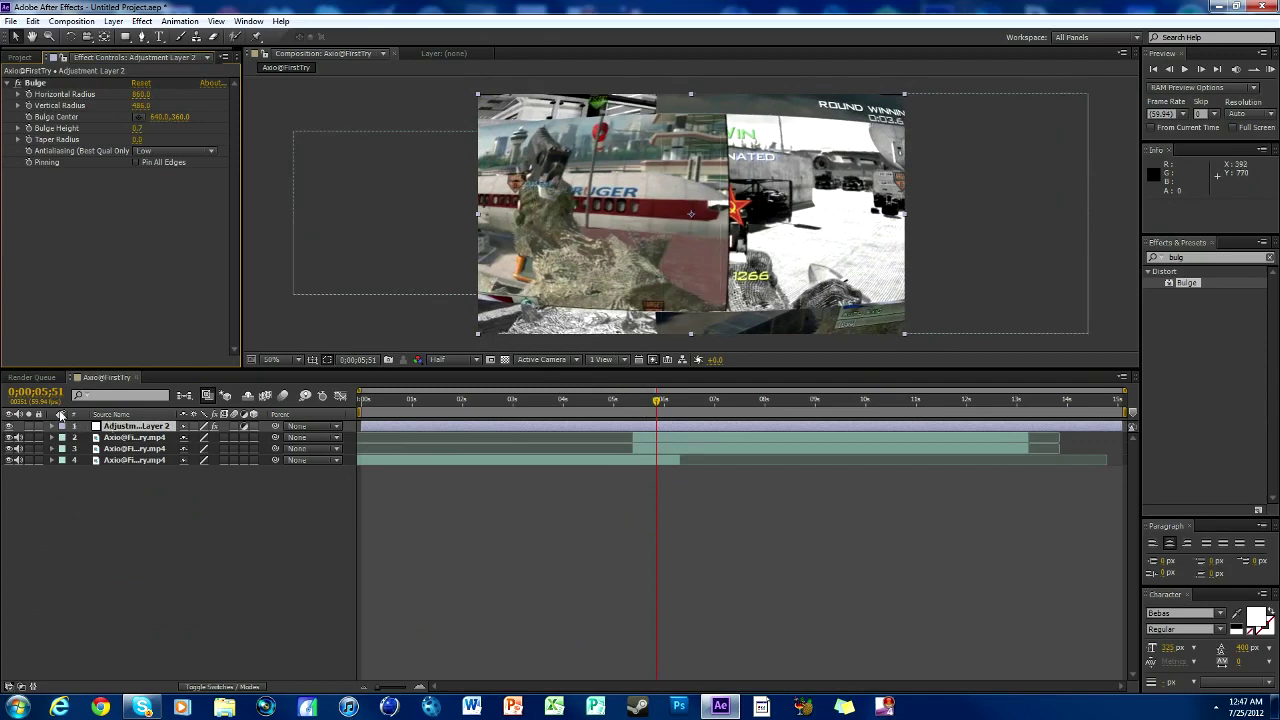
left_click(29, 131)
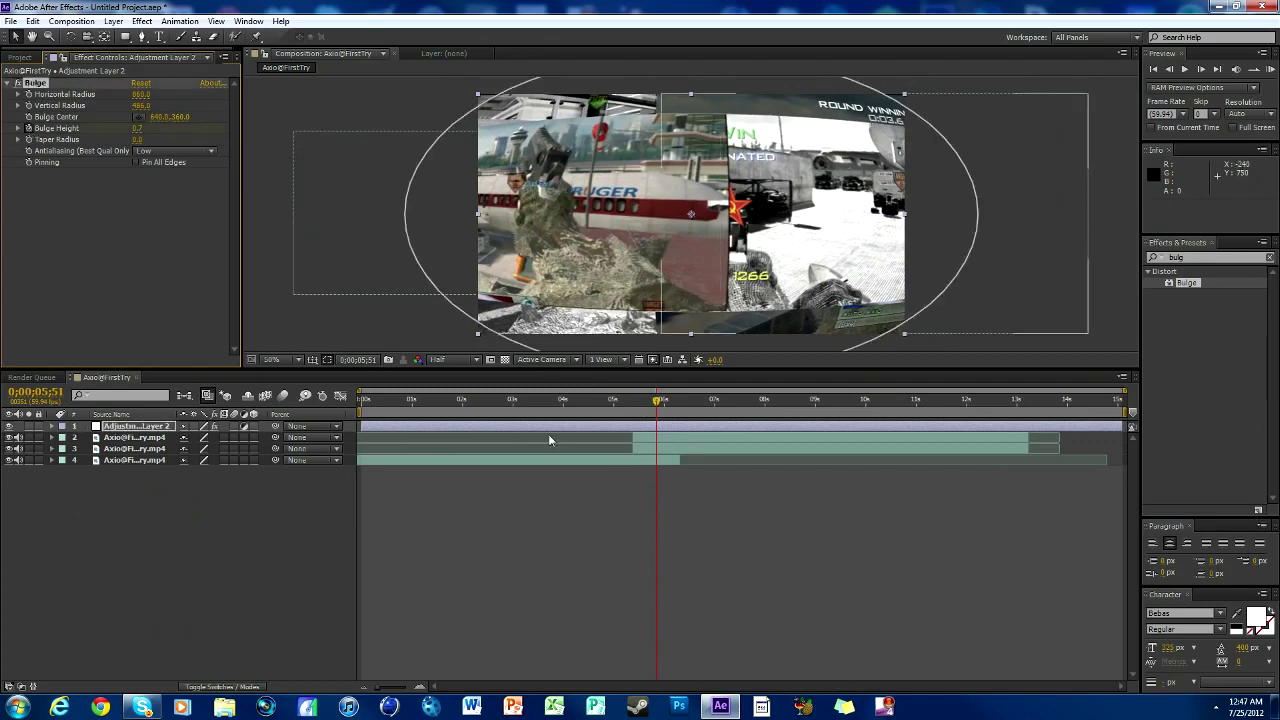
key("u")
- Add Bulge Height keyframes of 0 at 0;00;05;18 and 0;00;06;23, on either side of the bulge's peak
left_click_drag(660, 404, 628, 403)
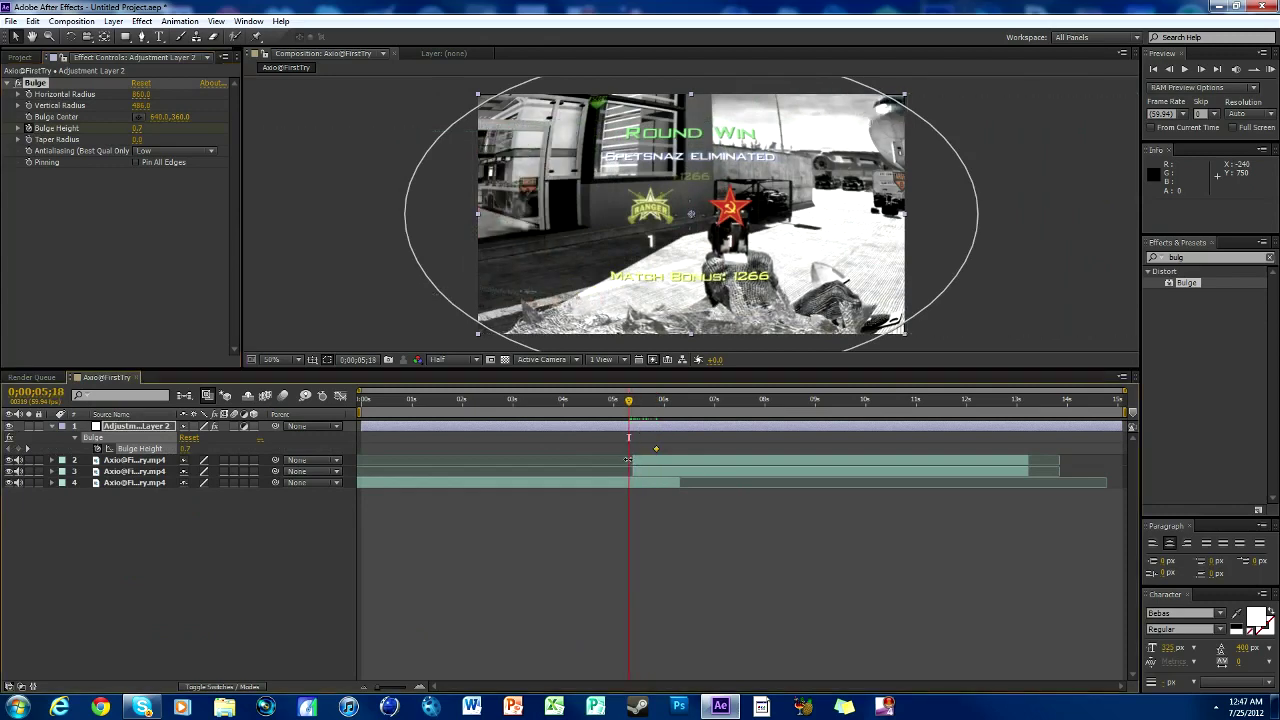
left_click(137, 128)
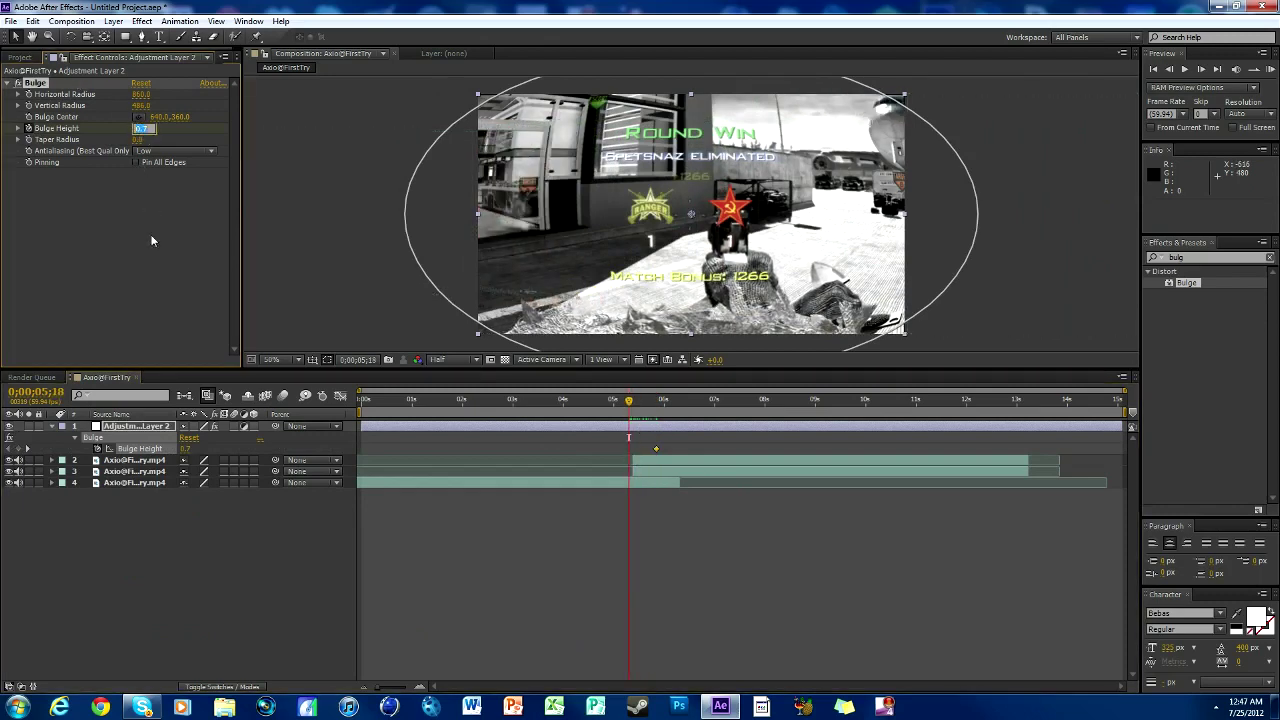
type("0")
key("Return")
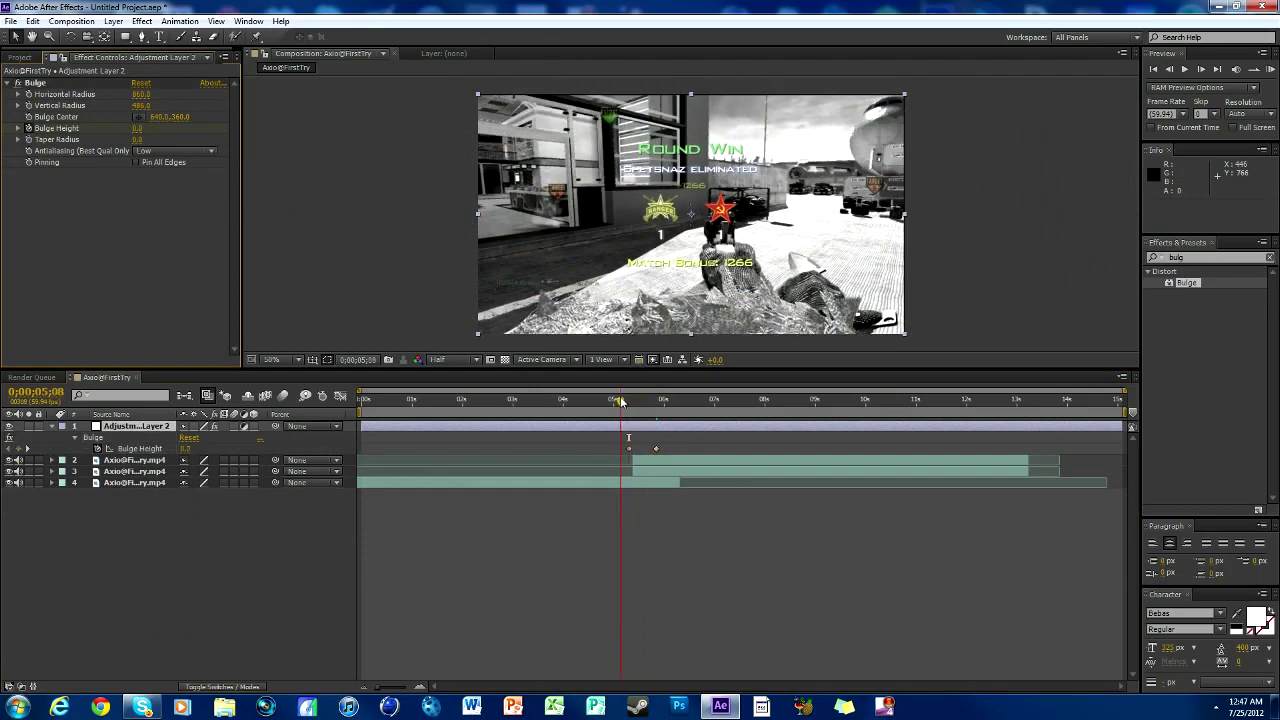
left_click_drag(629, 402, 685, 410)
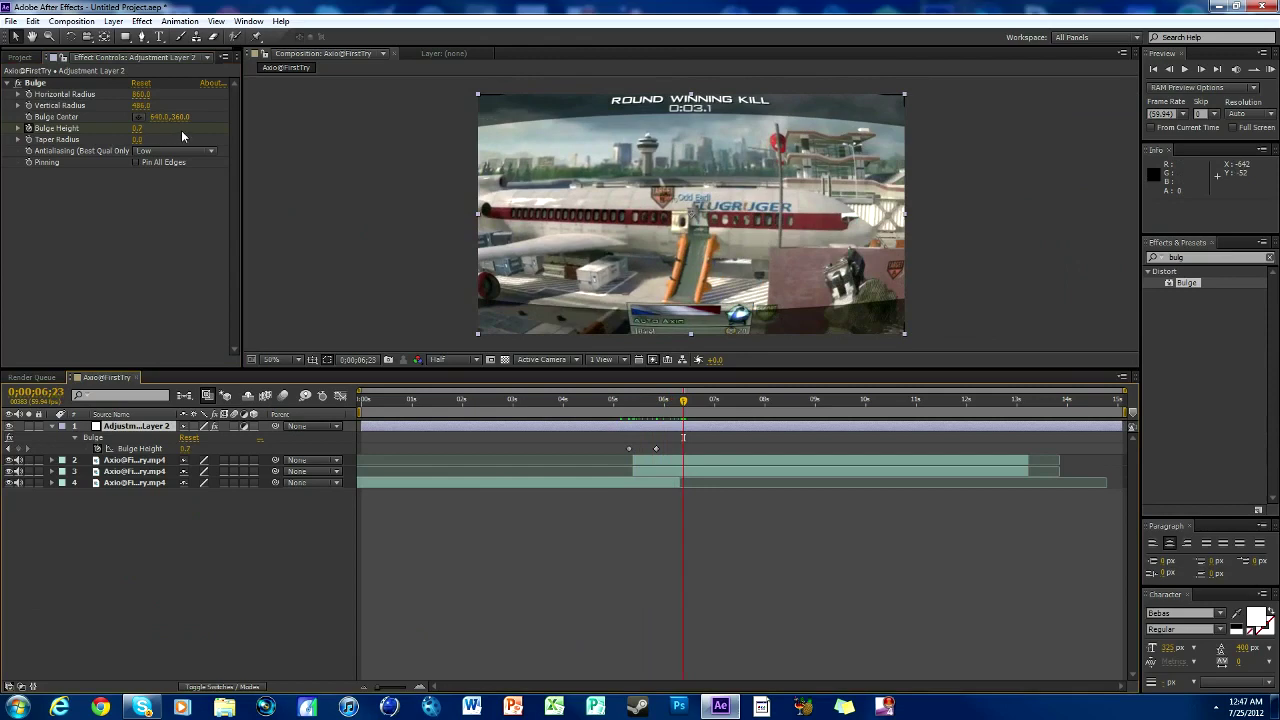
left_click(140, 128)
type("0")
key("Return")
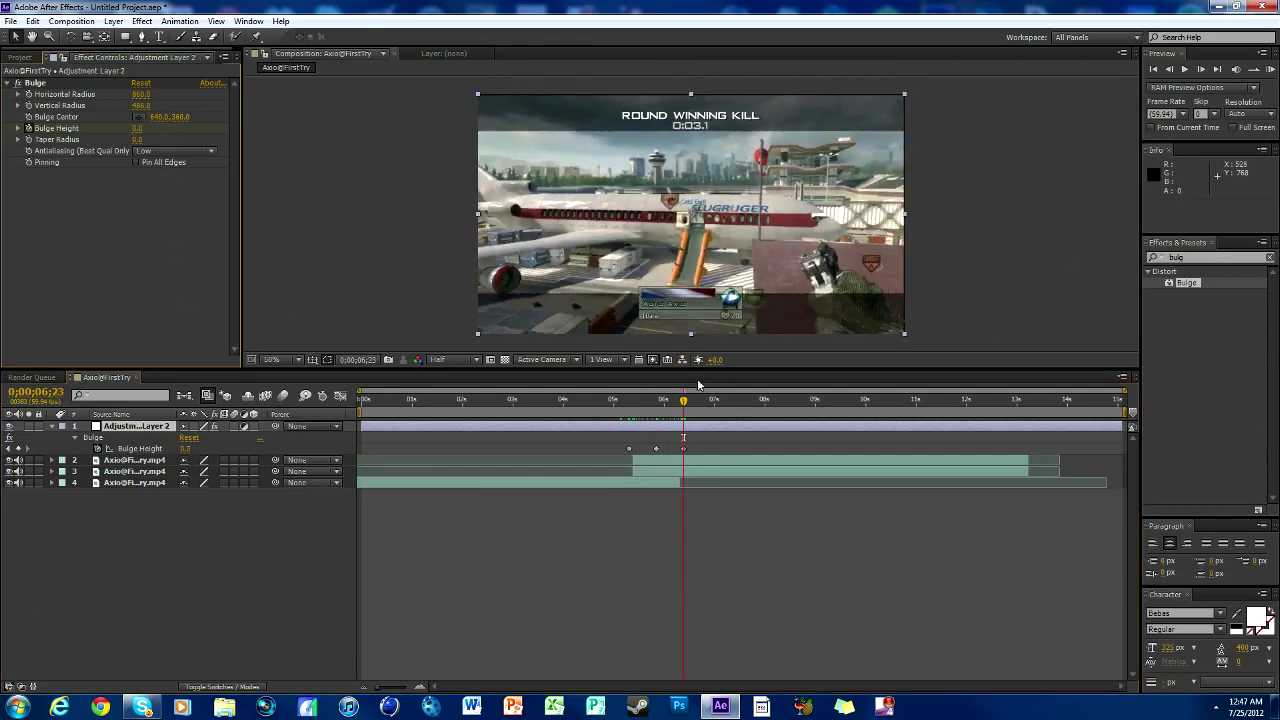
- Apply Easy Ease to all three Bulge Height keyframes and scrub back to 0;00;05;51
left_click_drag(680, 404, 667, 404)
left_click(629, 449)
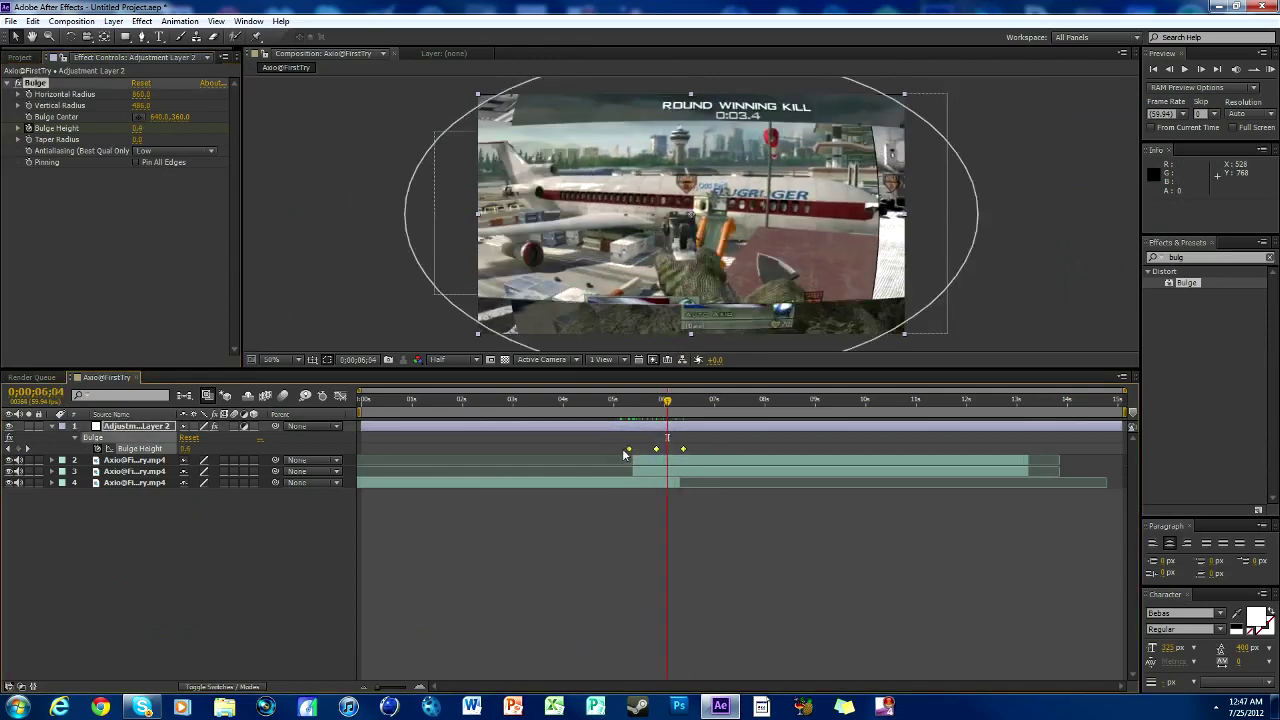
right_click(630, 451)
mouse_move(680, 602)
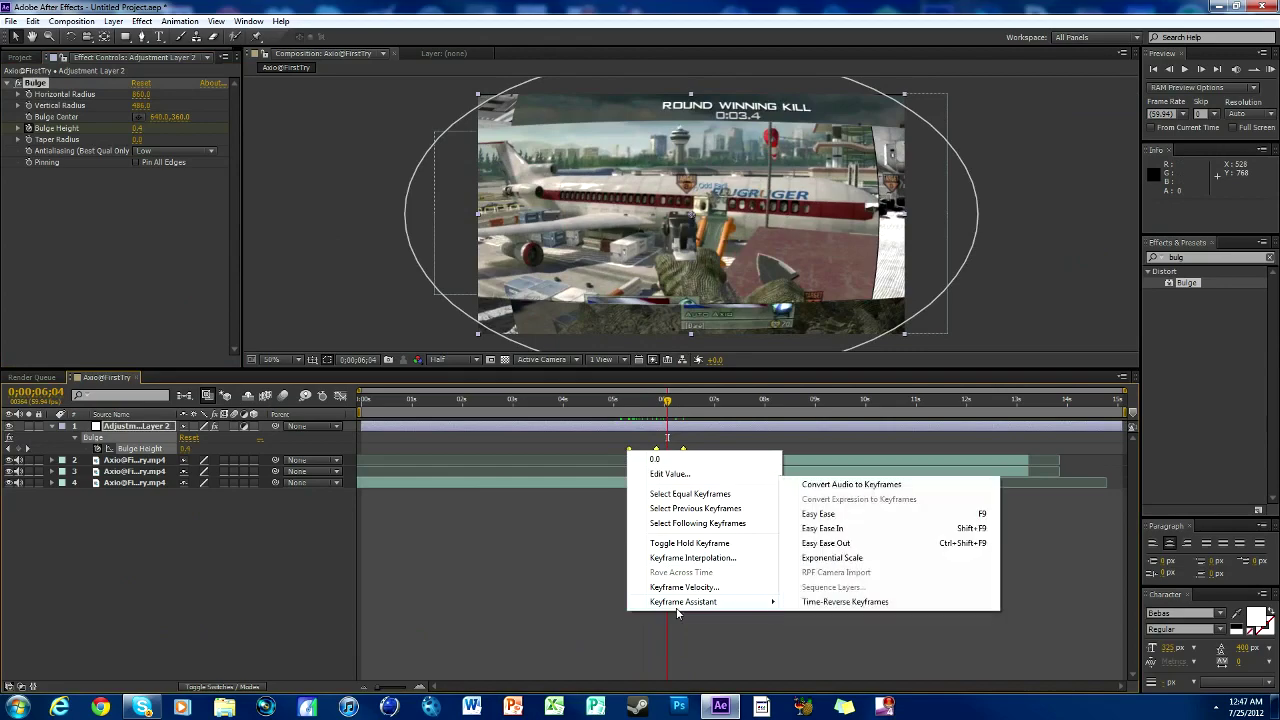
left_click(868, 514)
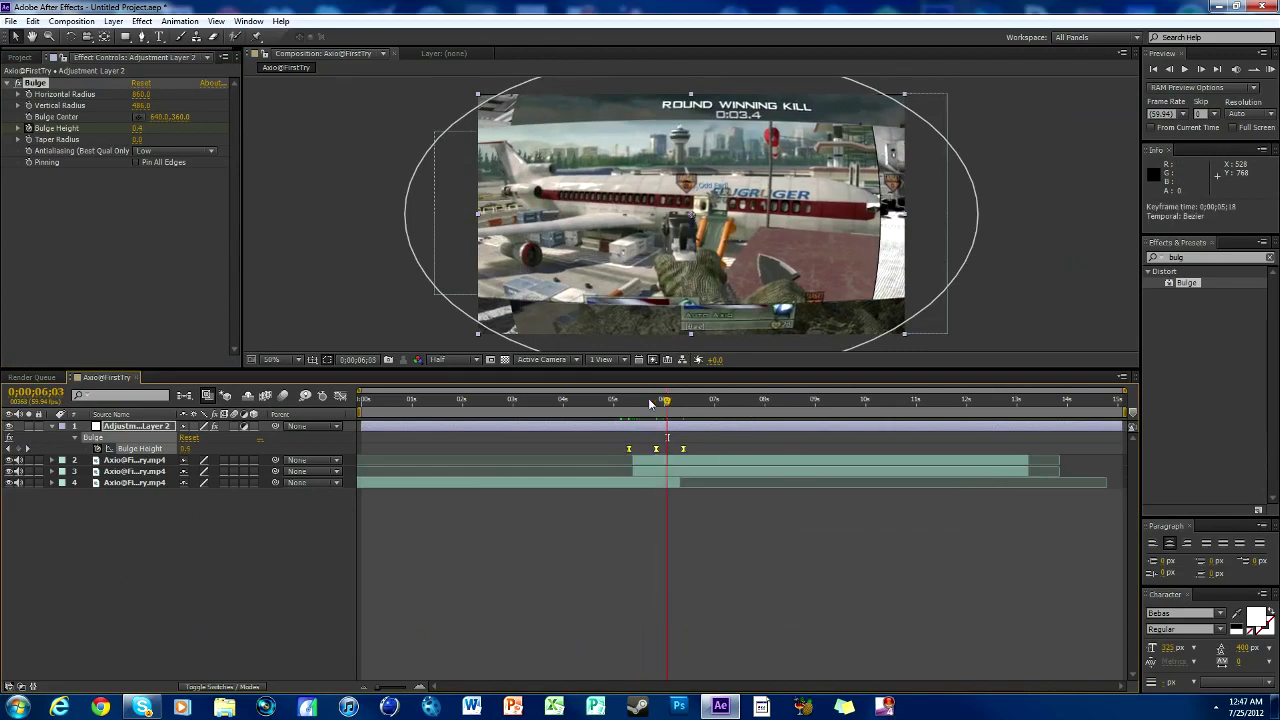
mouse_move(650, 404)
left_mouse_down()
mouse_move(634, 404)
mouse_move(703, 404)
mouse_move(659, 404)
left_mouse_up()
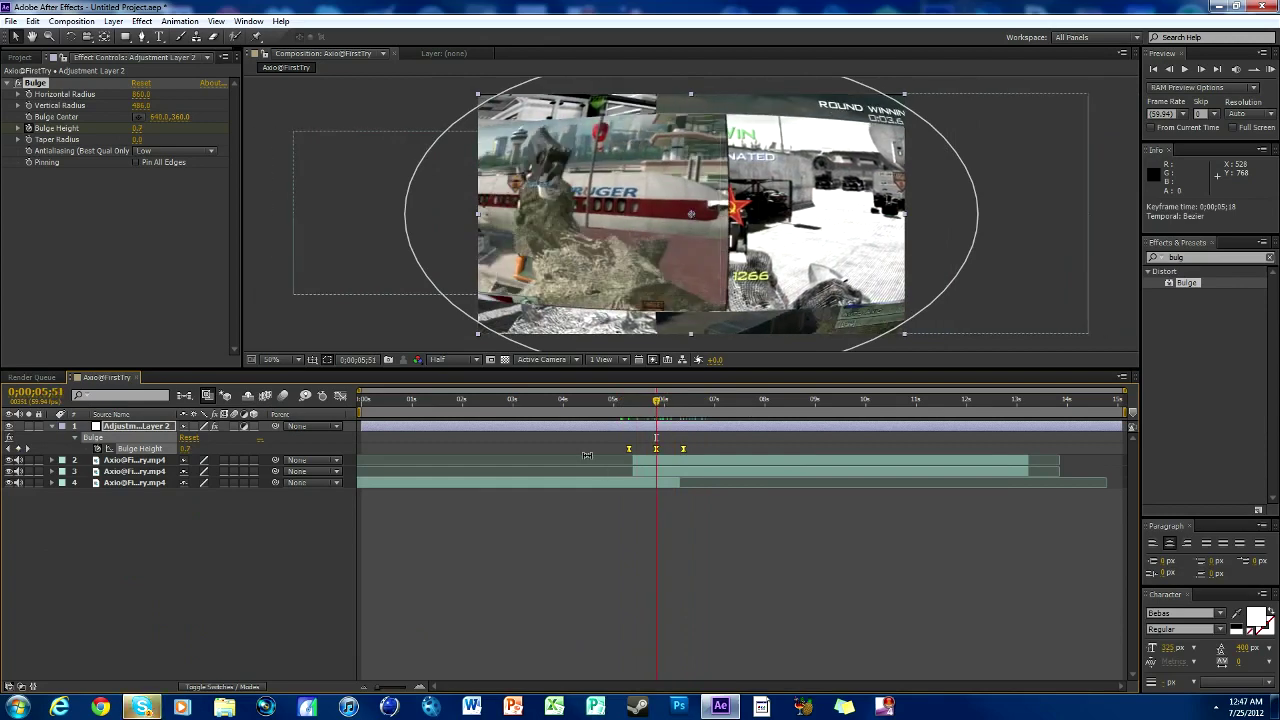
- Start a file import and browse from the Desktop's Editing Pack through EDITING PACK V3 - 20K Subscribers and Call of Duty Gun Sounds to MW2
left_click(10, 21)
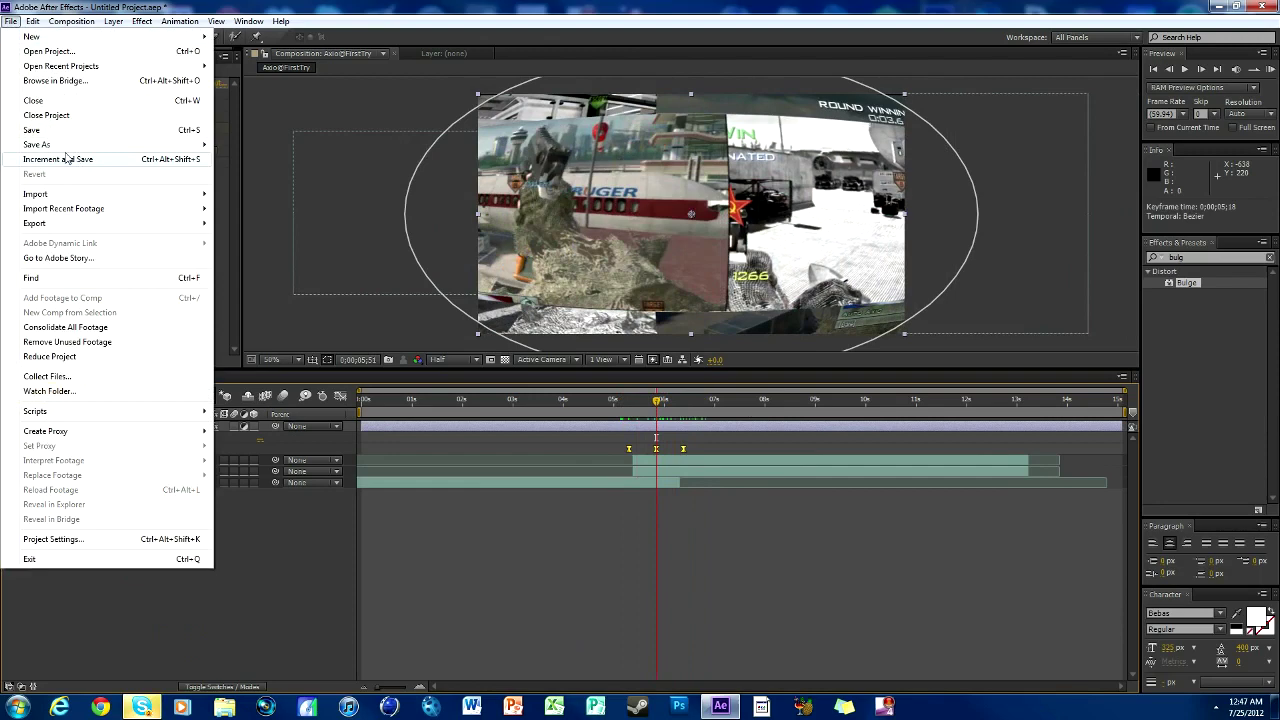
mouse_move(100, 193)
left_click(318, 193)
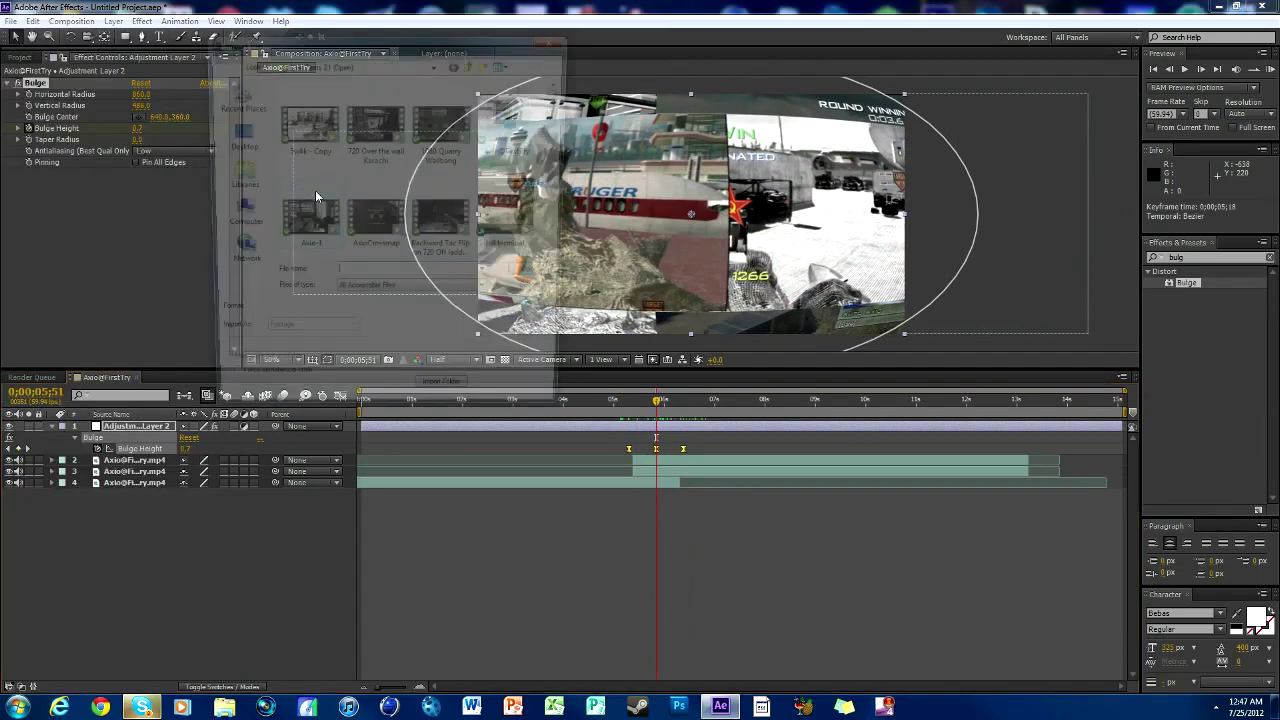
left_click(235, 135)
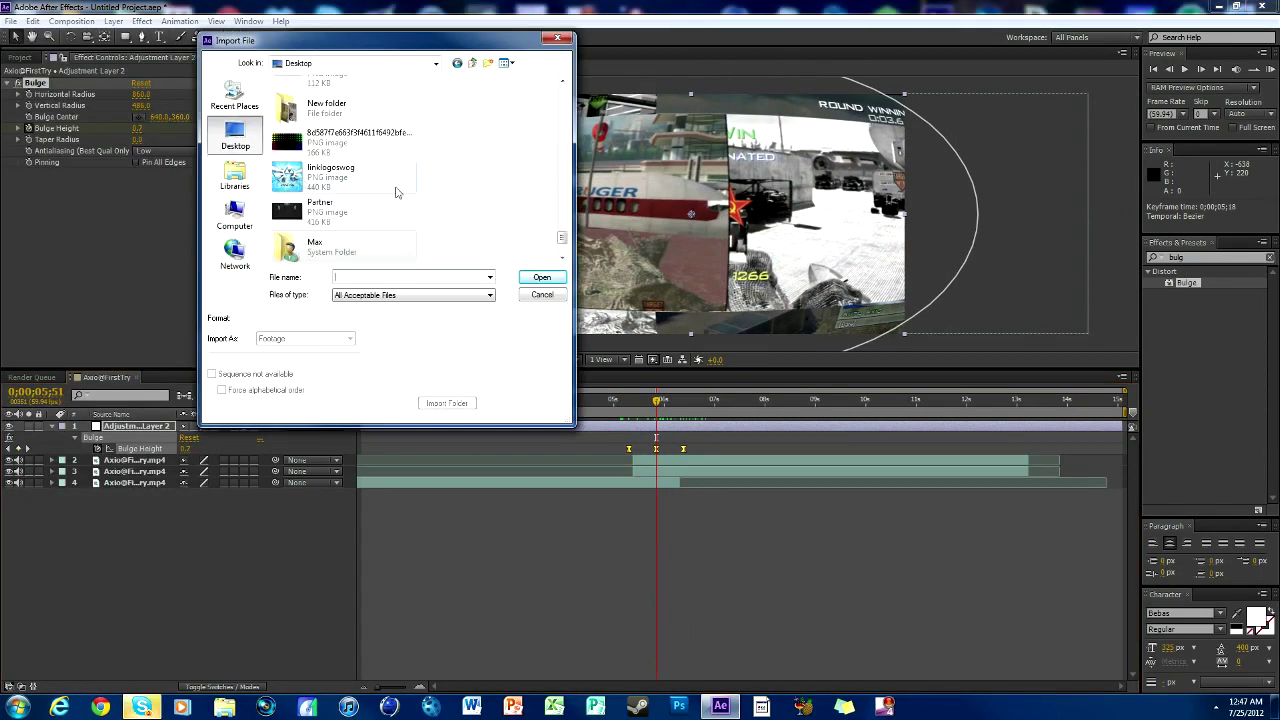
scroll(405, 230, "down", 3)
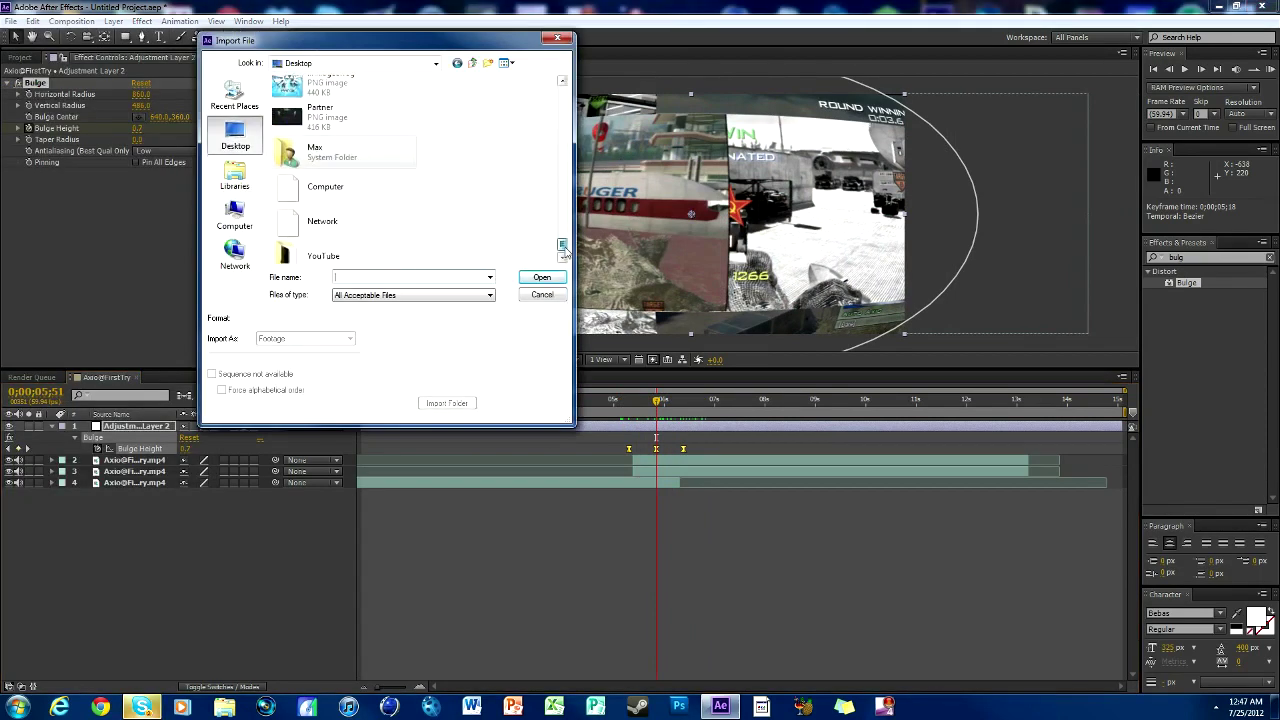
double_click(412, 260)
double_click(370, 216)
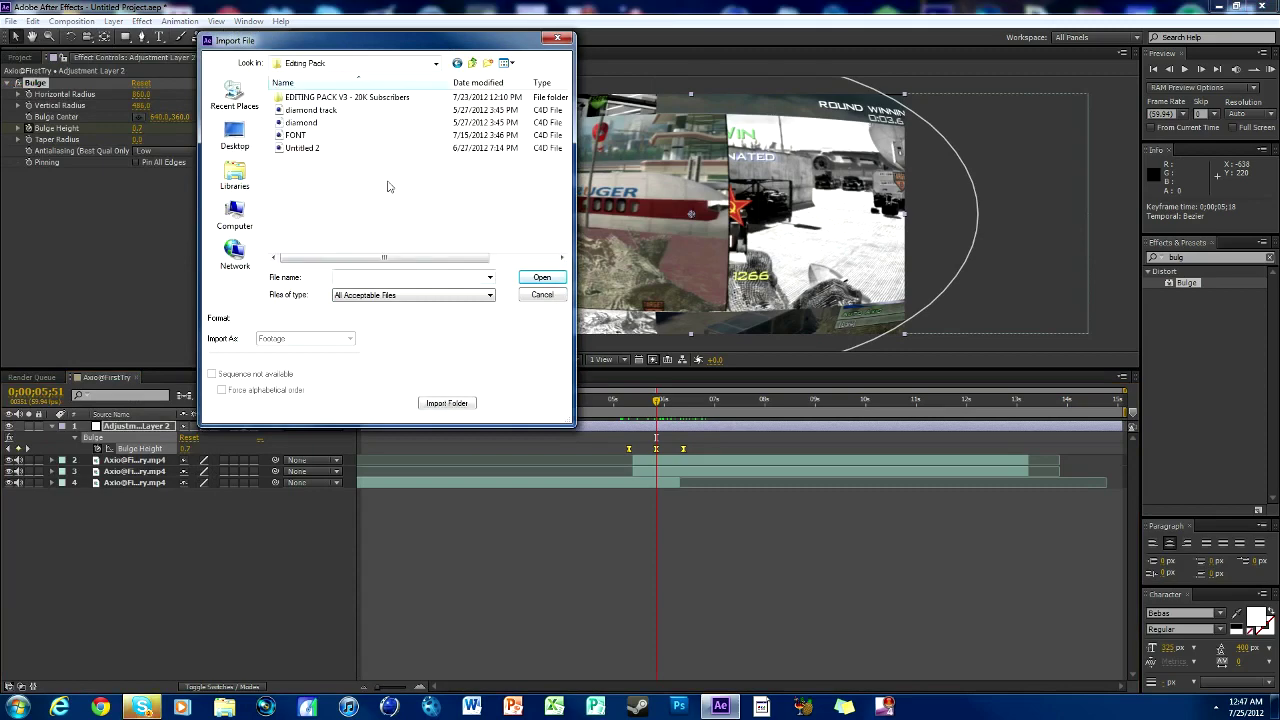
double_click(340, 97)
scroll(561, 125, "down", 2)
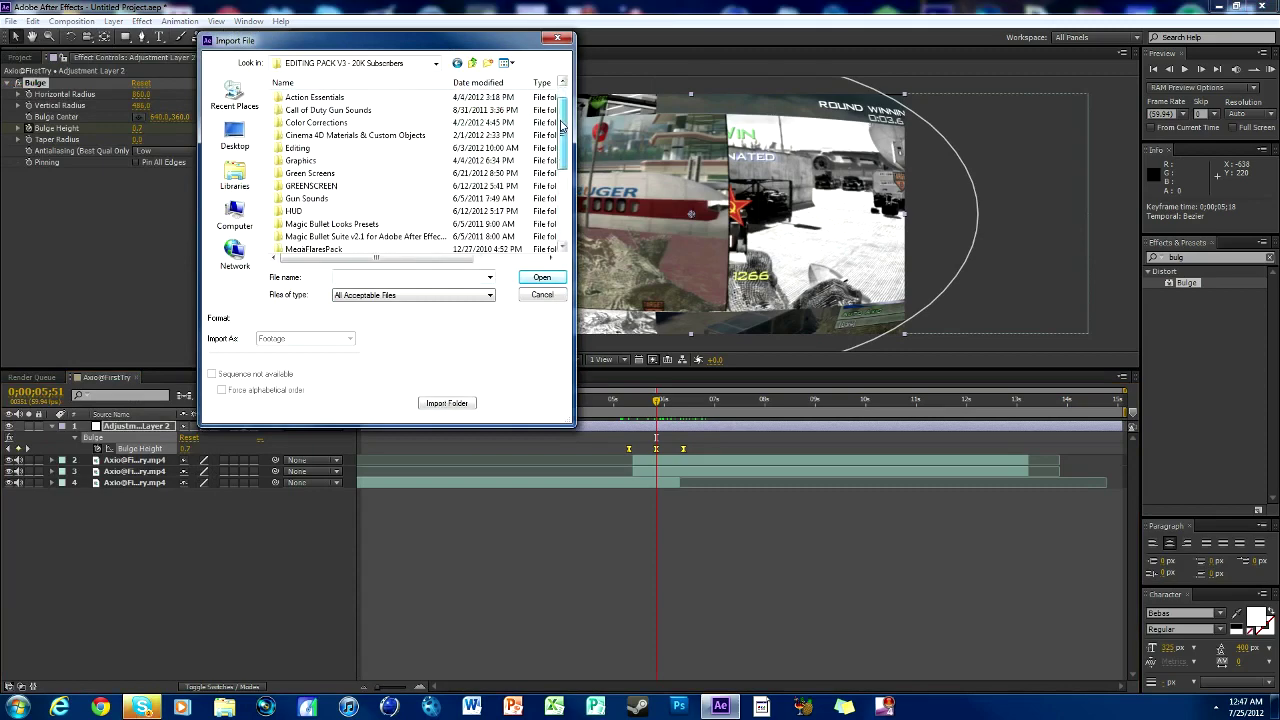
double_click(382, 111)
double_click(357, 123)
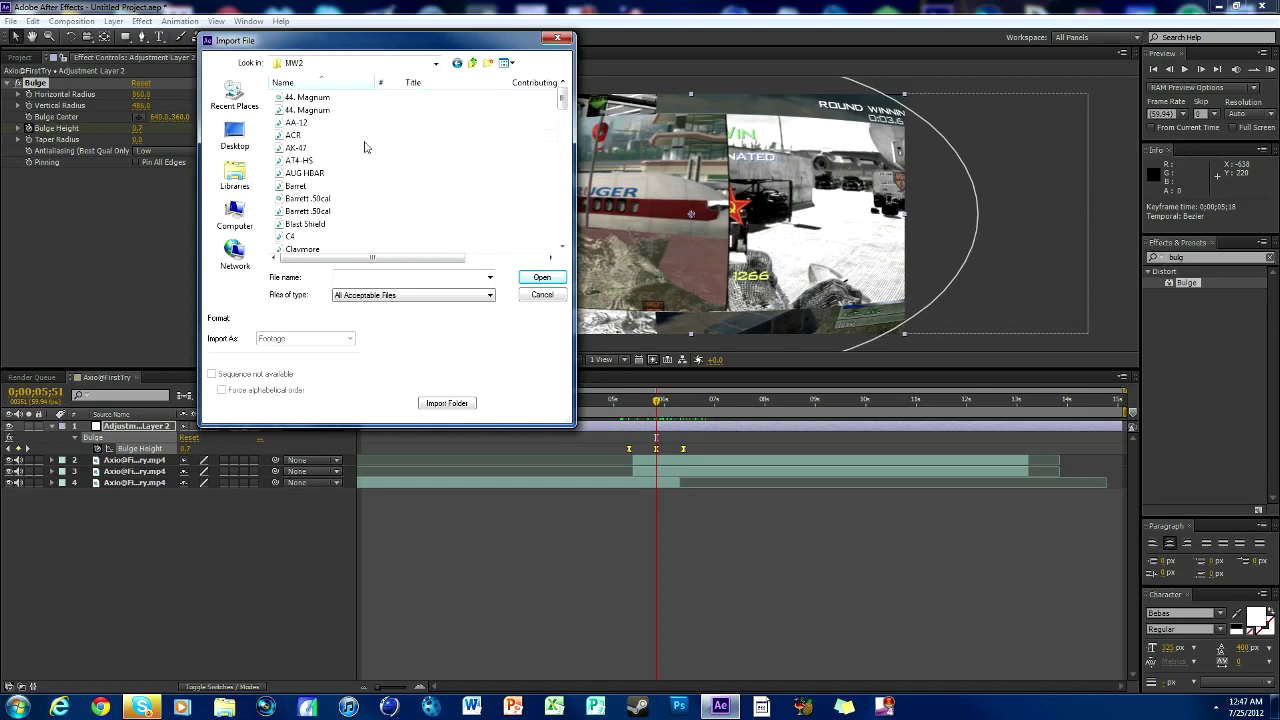
- Import the Intervention.wav gun sound from the MW2 folder, dismissing any file error
scroll(365, 147, "down", 10)
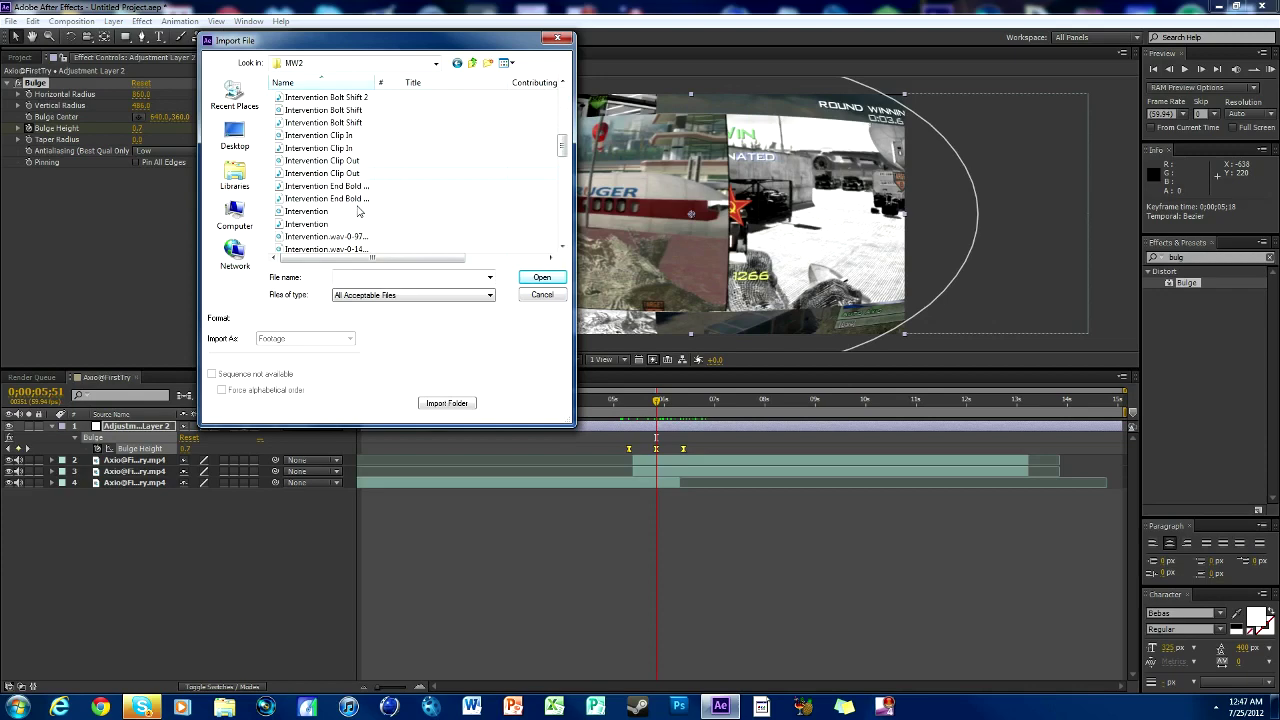
double_click(333, 223)
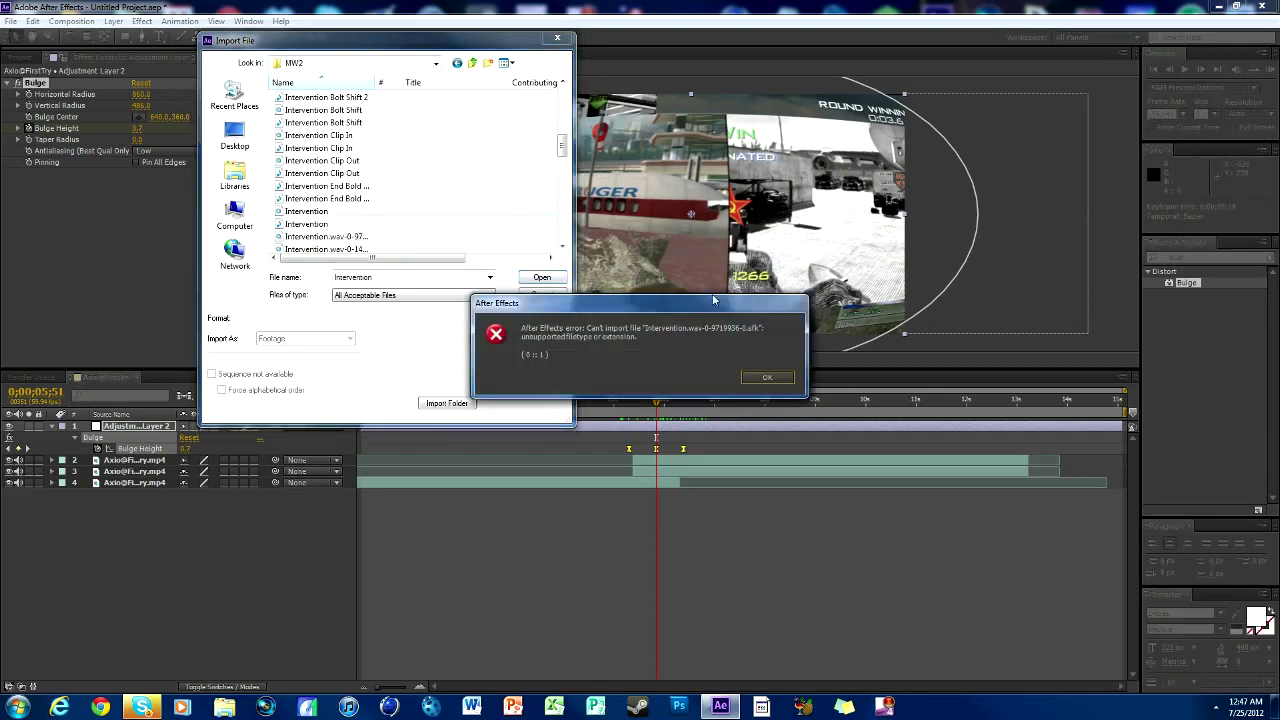
left_click(766, 379)
double_click(334, 224)
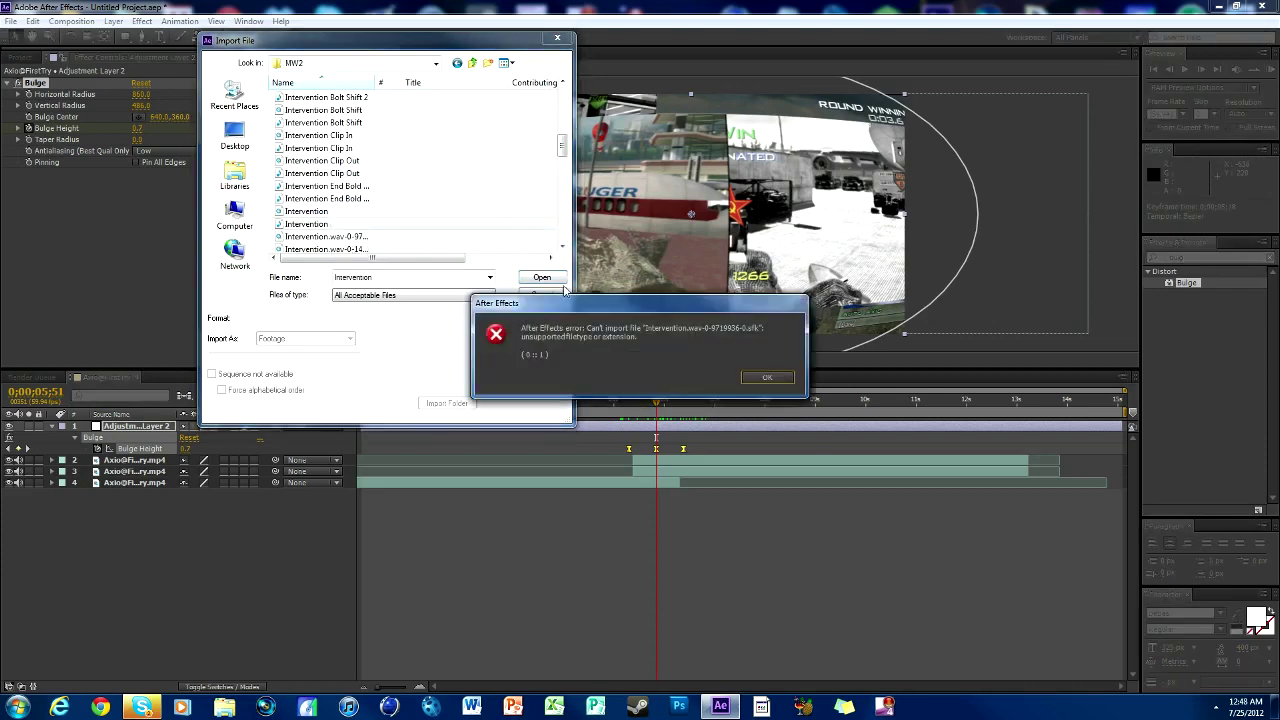
left_click(766, 377)
double_click(382, 201)
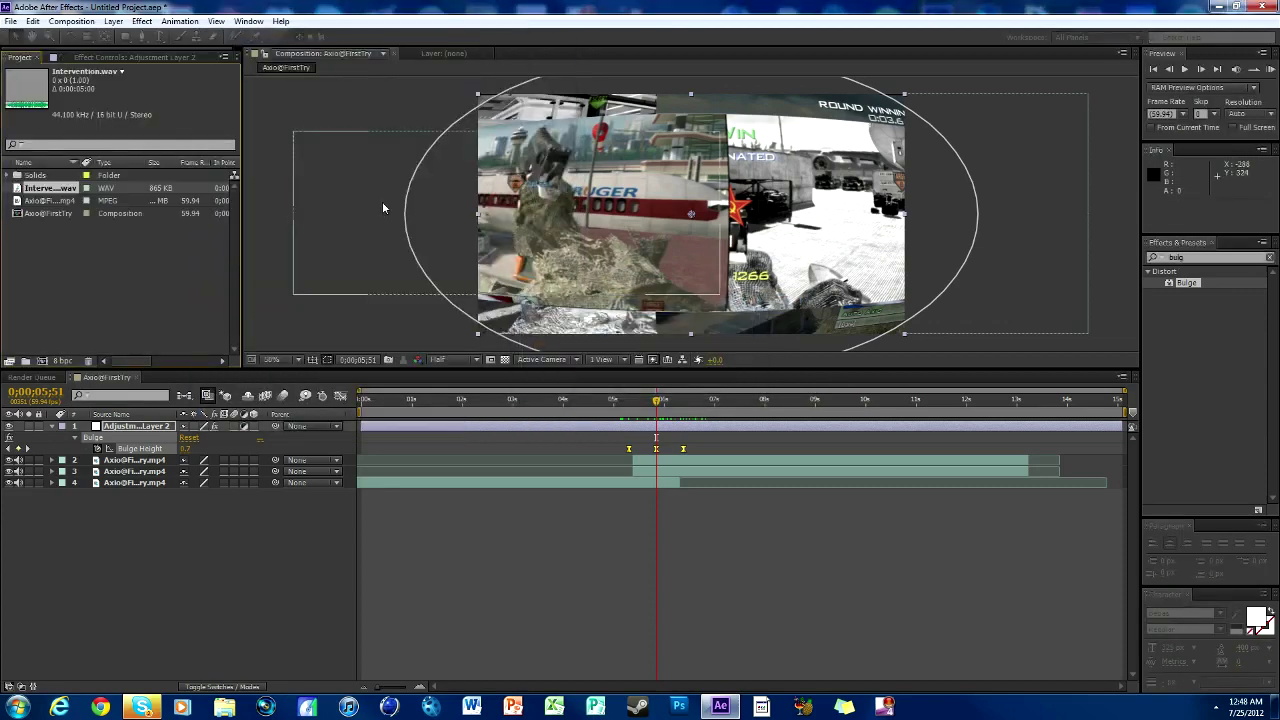
- Add Intervention.wav as the bottom layer, reveal its waveform and align its start to about 0;00;05;23
left_click_drag(55, 190, 689, 497)
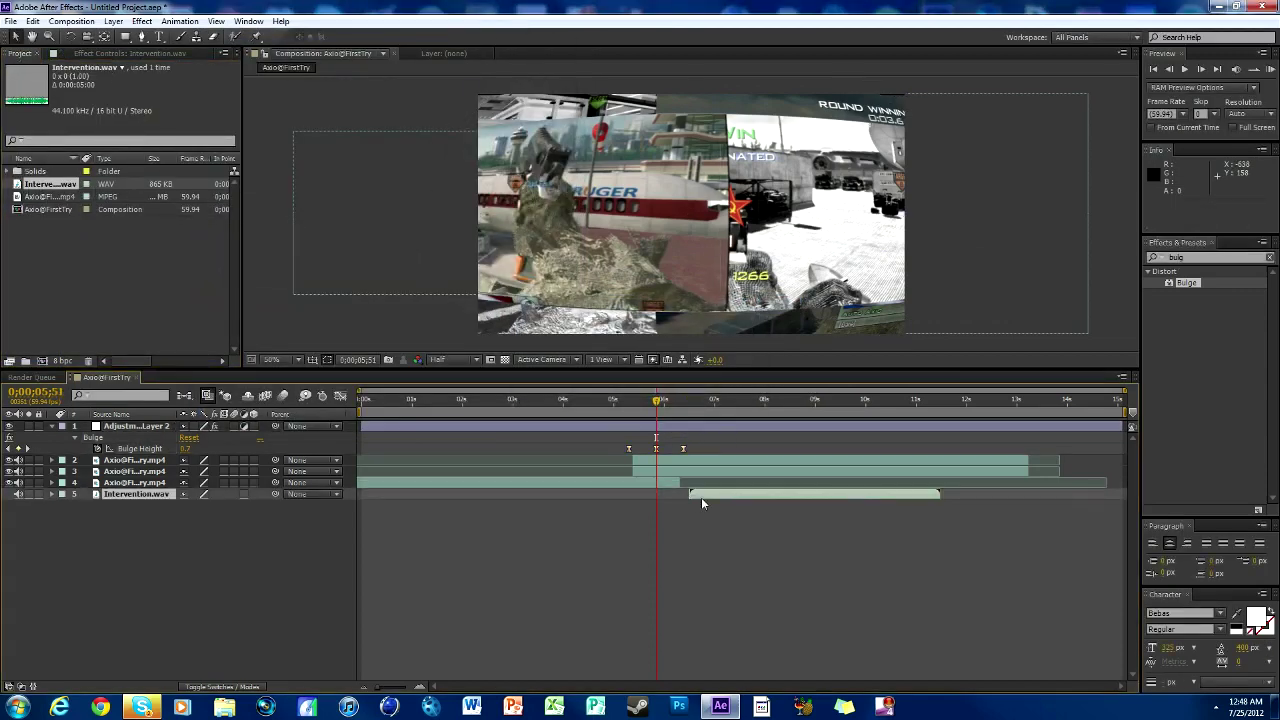
left_click(53, 495)
left_click(64, 504)
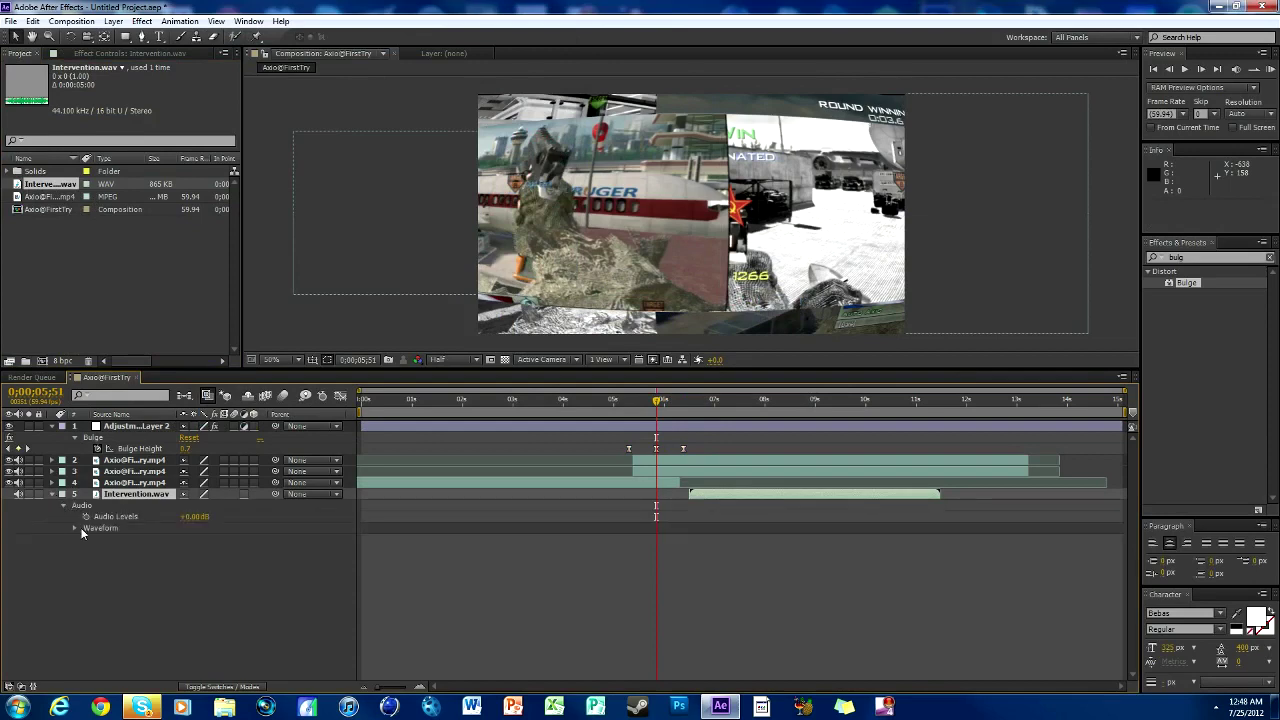
left_click(75, 528)
left_click_drag(834, 501, 776, 498)
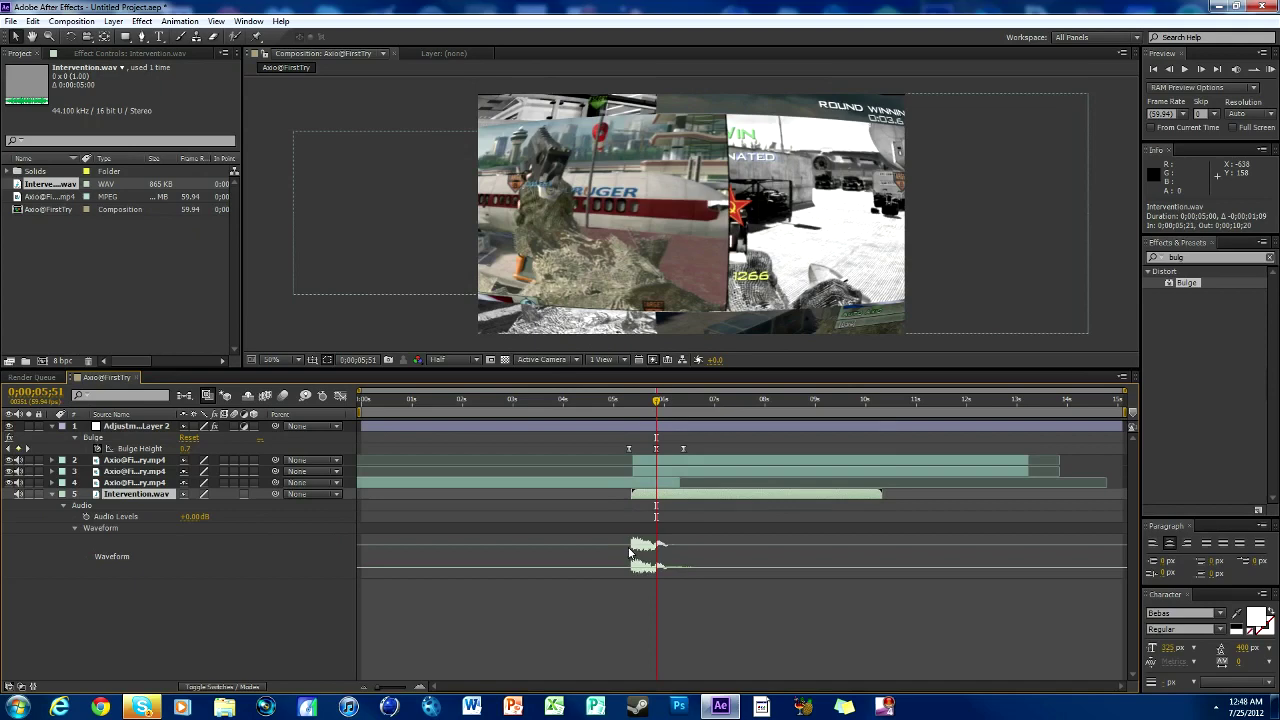
- Time-reverse the Intervention.wav layer, then reposition and trim it so the sound ends at about 0;00;06;09
right_click(654, 499)
mouse_move(726, 287)
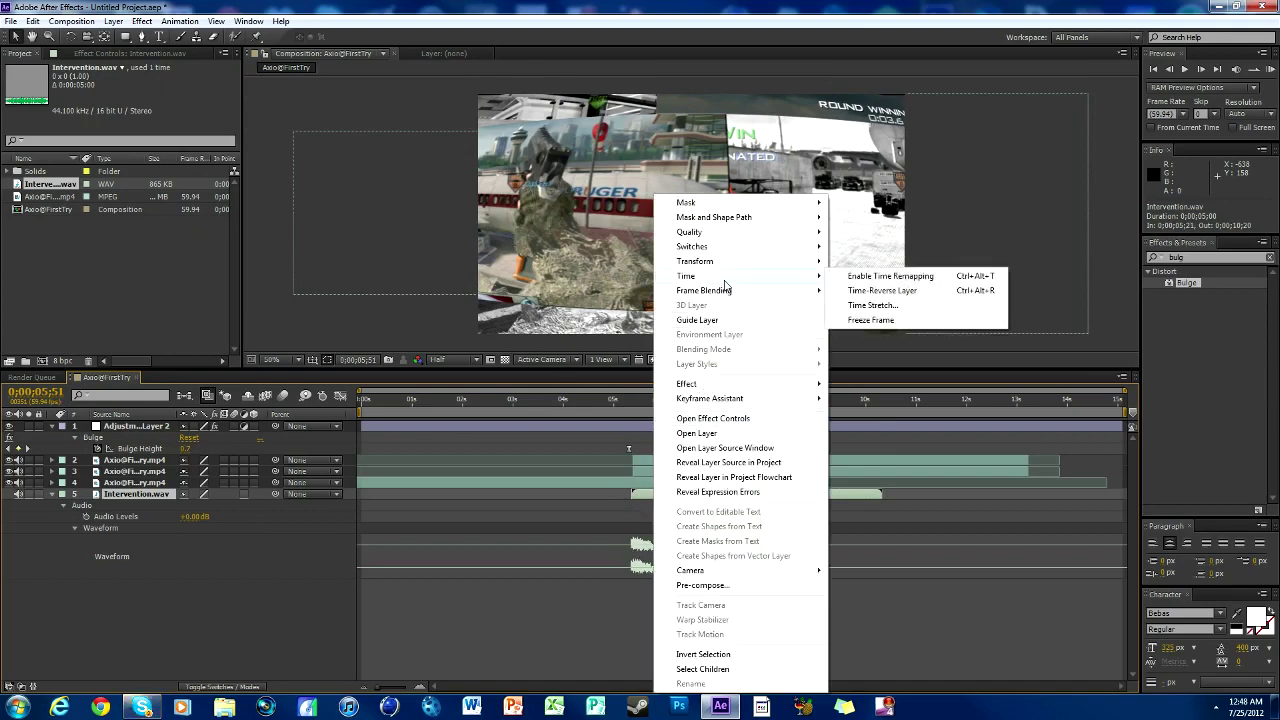
left_click(884, 292)
left_click_drag(800, 496, 609, 487)
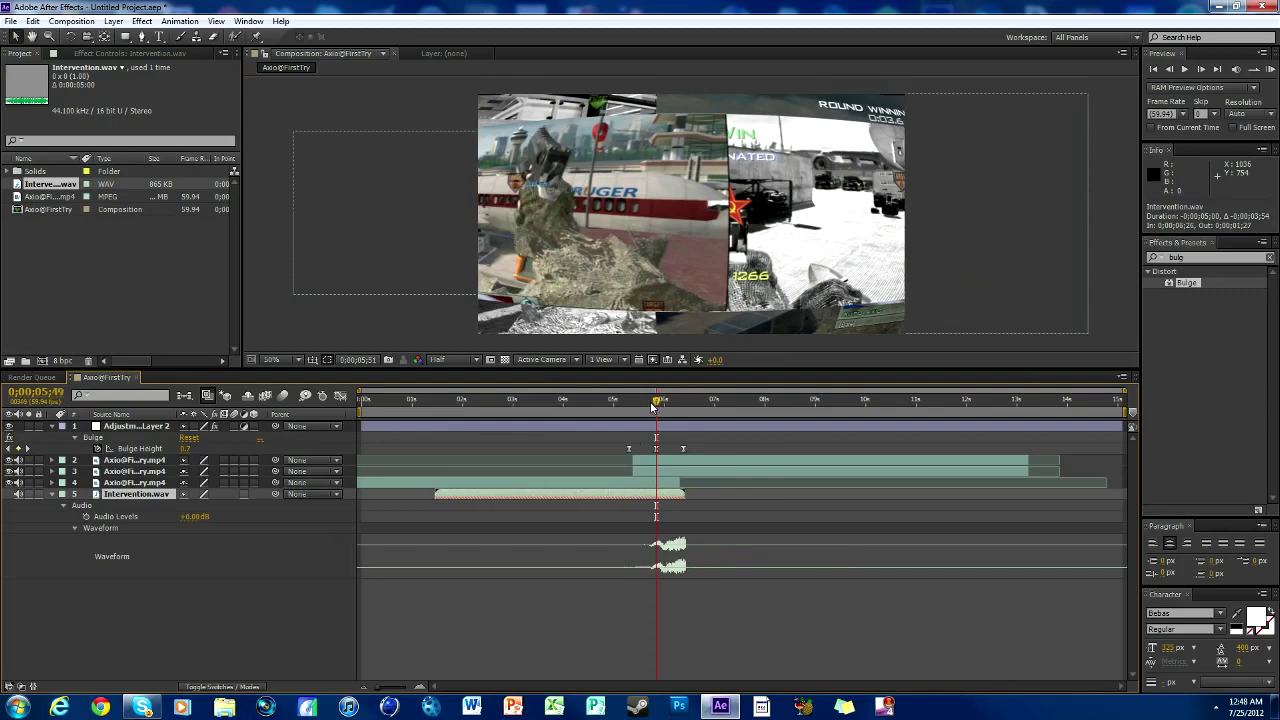
left_click_drag(651, 406, 670, 405)
left_click_drag(675, 496, 670, 502)
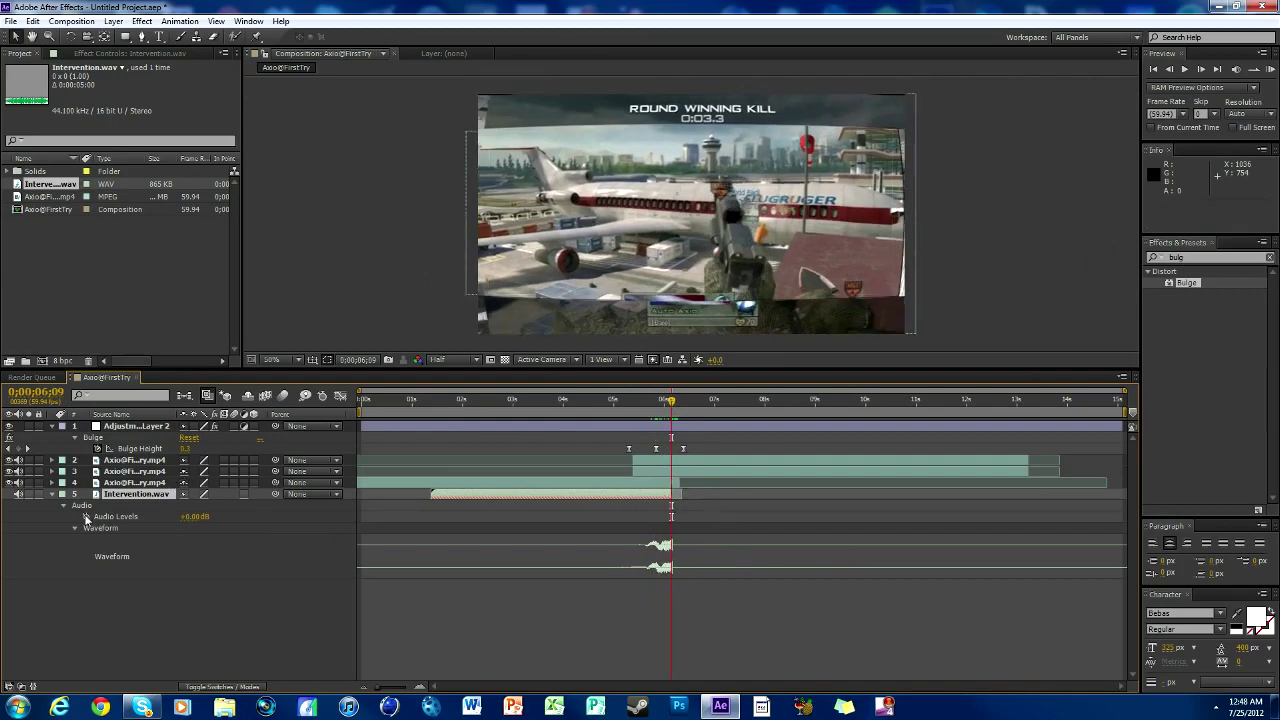
- Add an Audio Levels keyframe of -48 dB at 0;00;06;10 on the Intervention.wav layer
left_click(86, 517)
left_click_drag(668, 406, 673, 403)
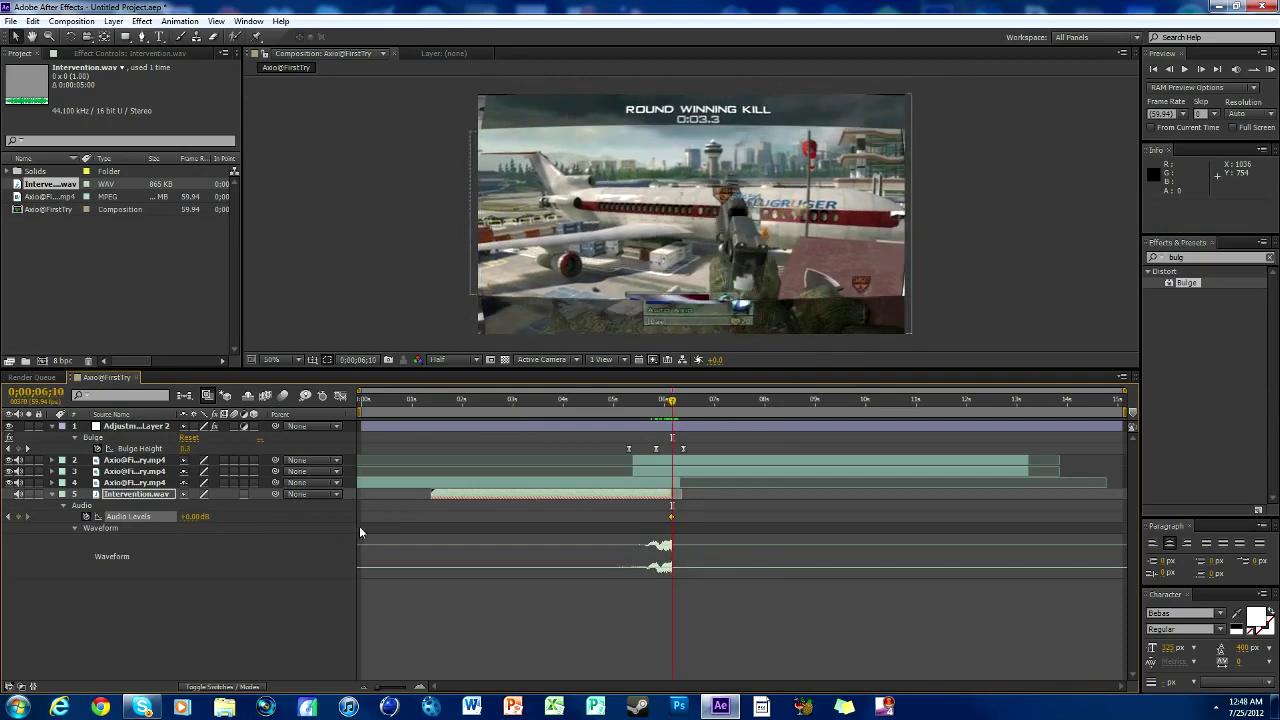
left_click(403, 687)
left_click(405, 687)
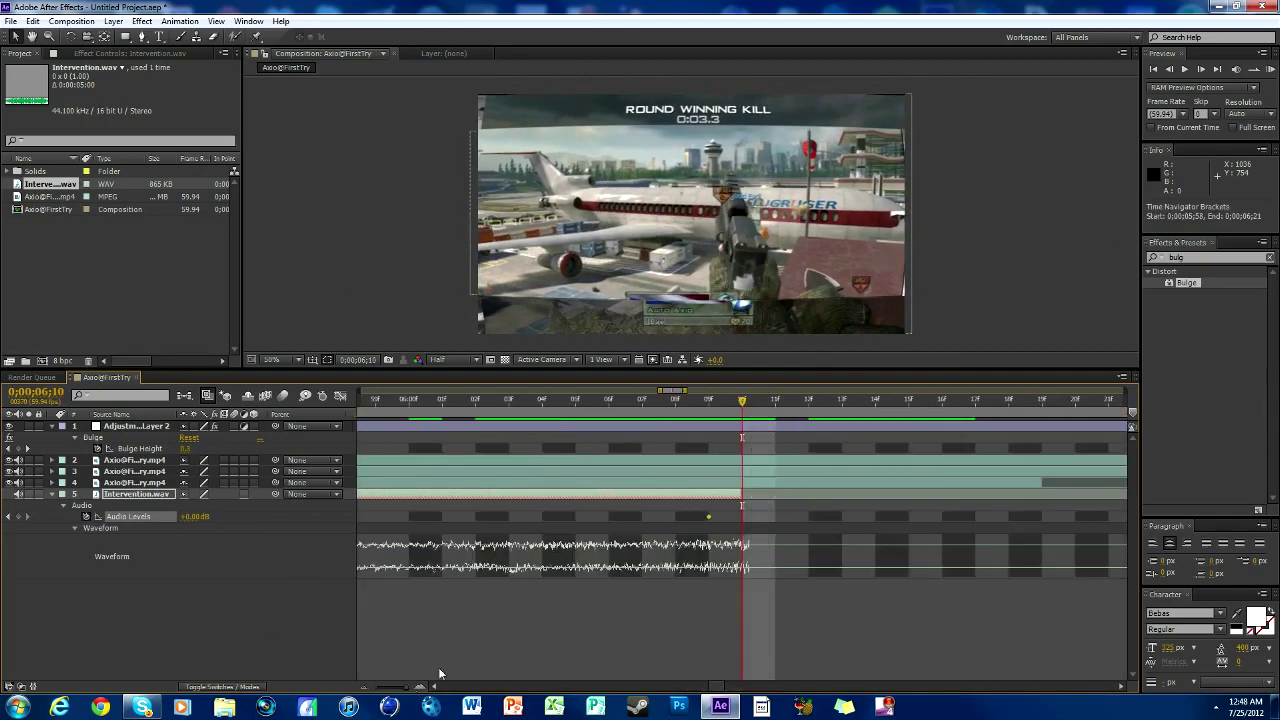
left_click_drag(709, 517, 742, 516)
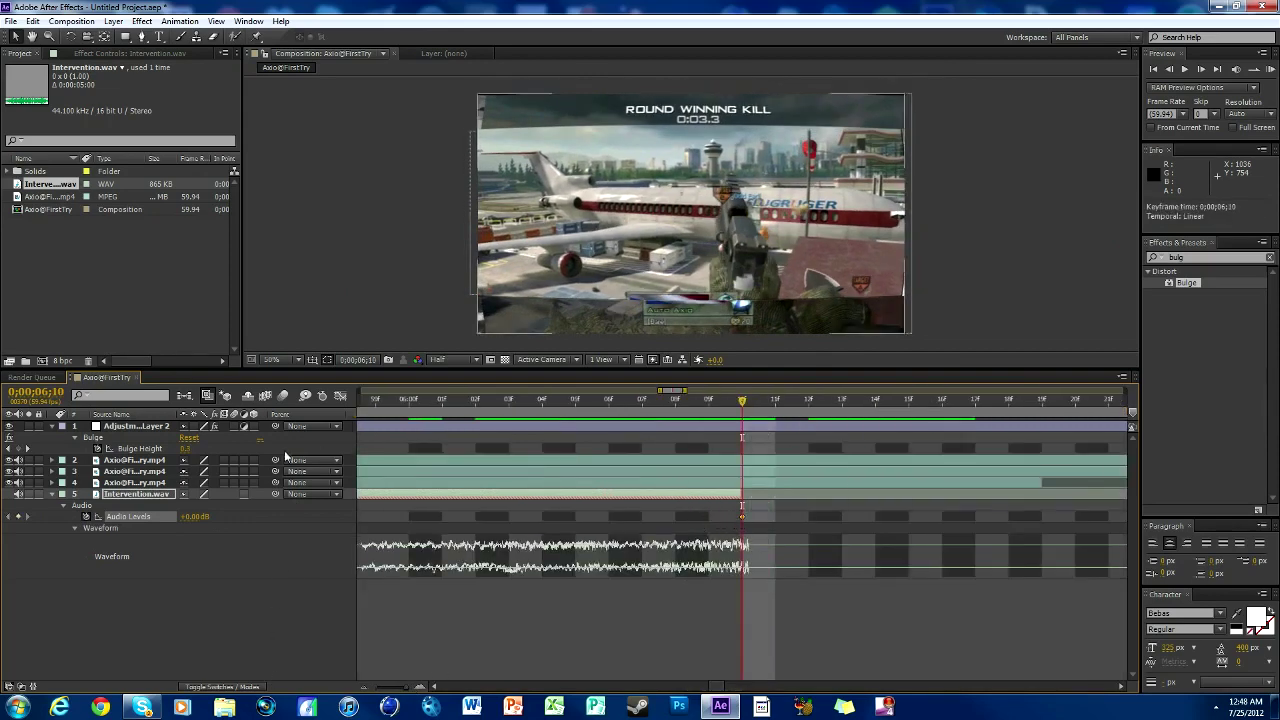
left_click_drag(192, 517, 169, 519)
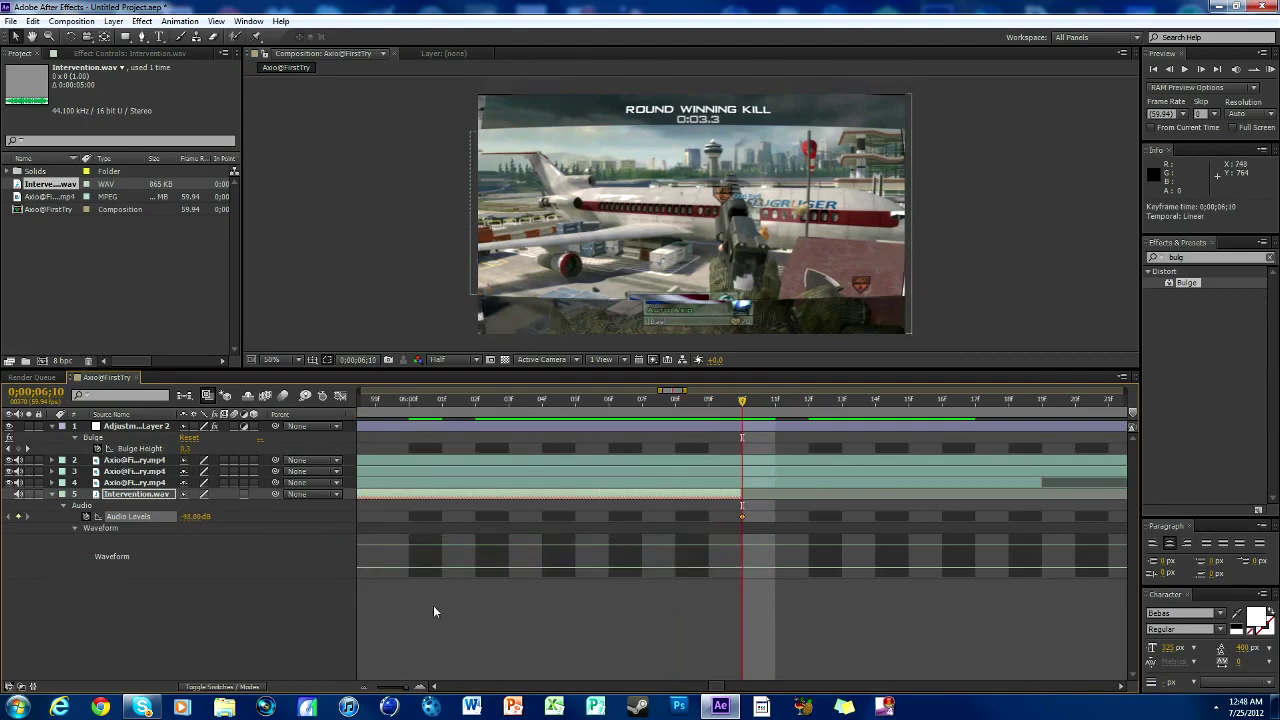
- Add an Audio Levels keyframe of +12 dB at 0;00;05;27 on the Intervention.wav layer
left_click(386, 687)
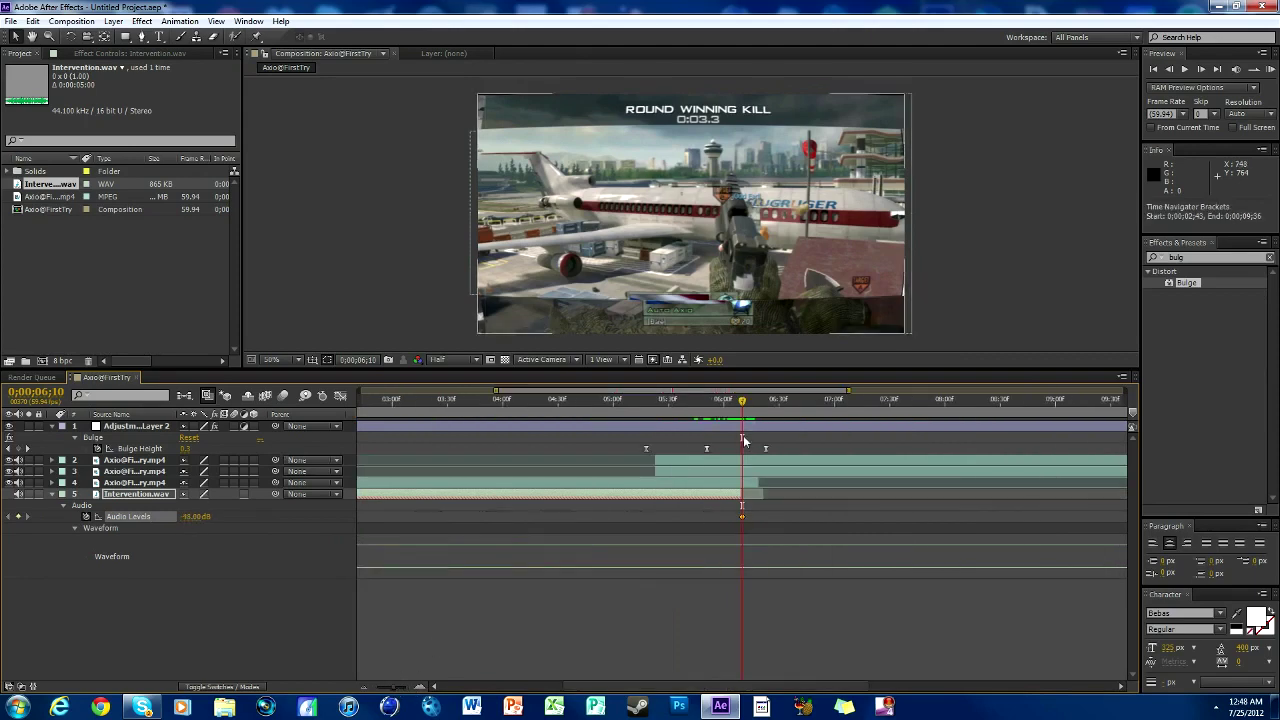
left_click(382, 688)
left_click_drag(724, 401, 671, 401)
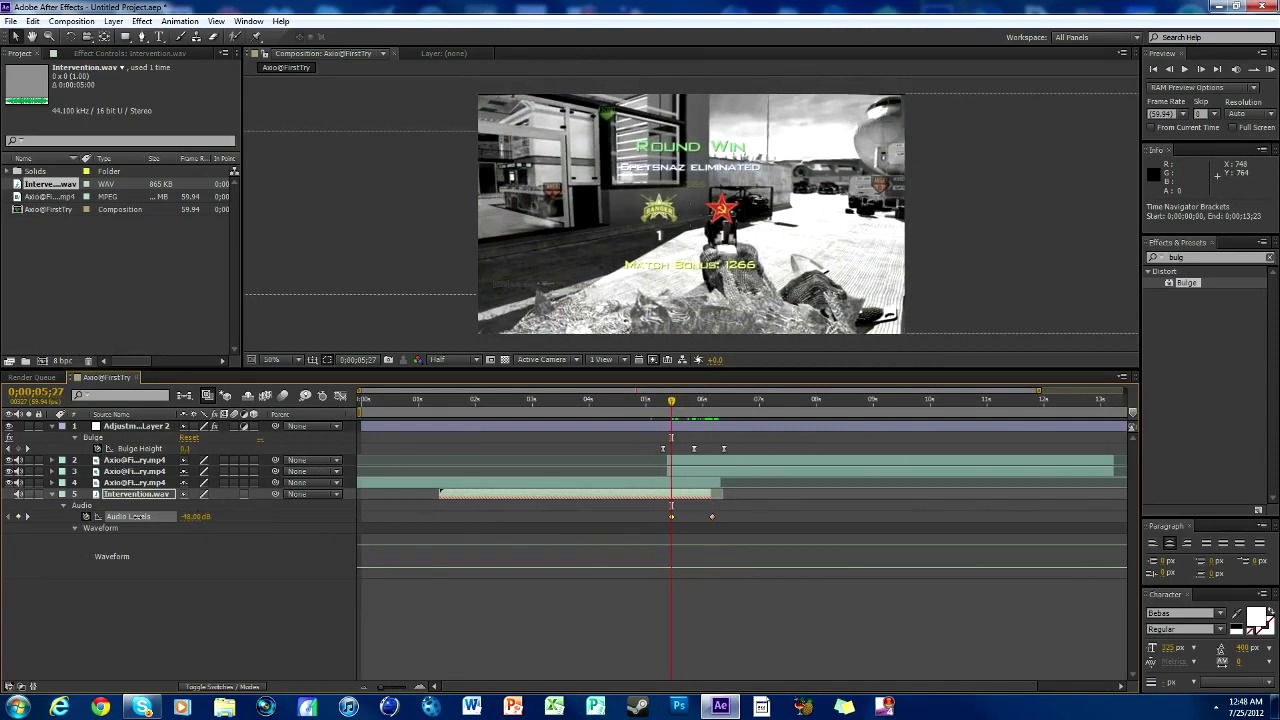
left_click_drag(193, 516, 202, 505)
- Shift the Intervention.wav layer with its keyframes later so that it ends at about 0;00;06;52
left_click_drag(696, 499, 735, 499)
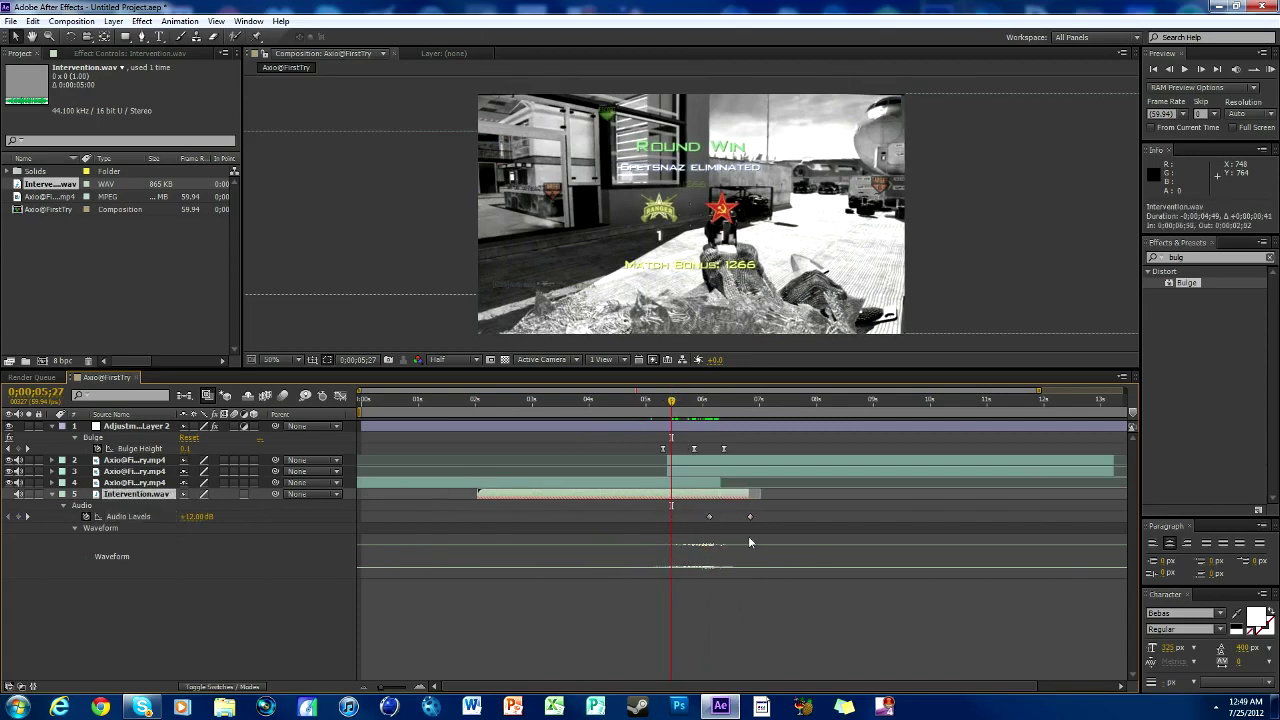
left_click(732, 505)
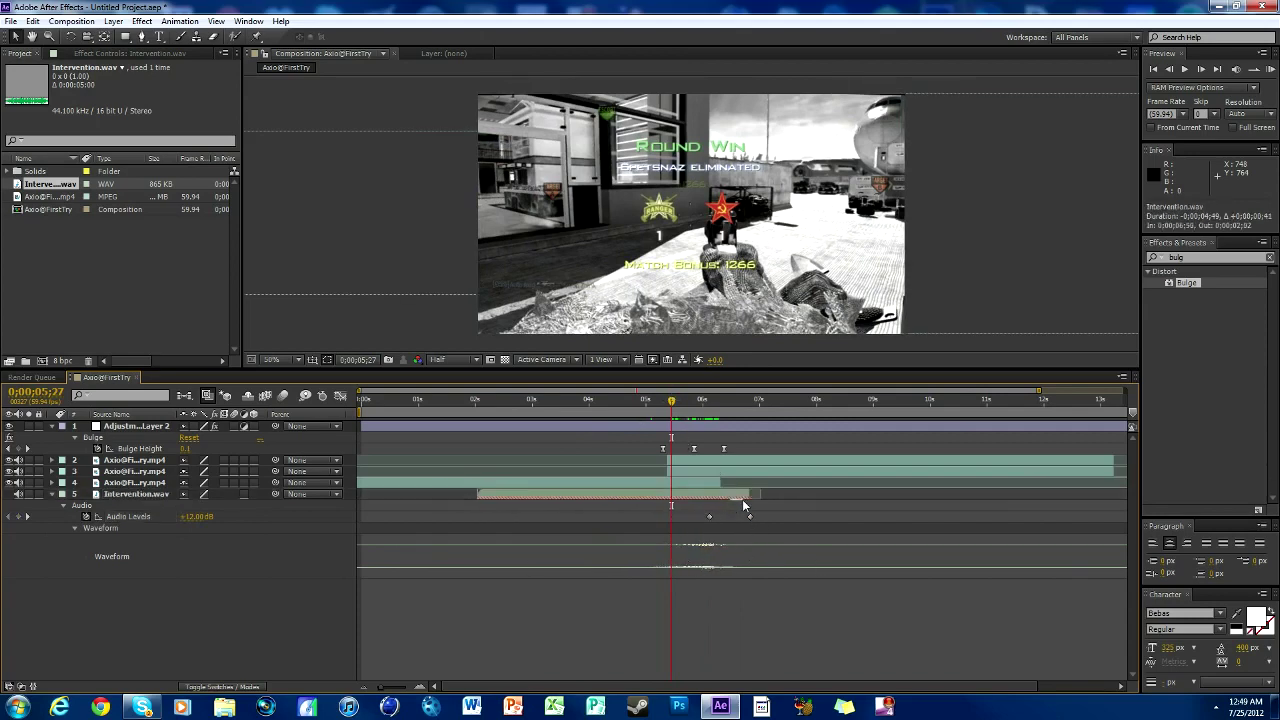
left_click_drag(742, 499, 746, 494)
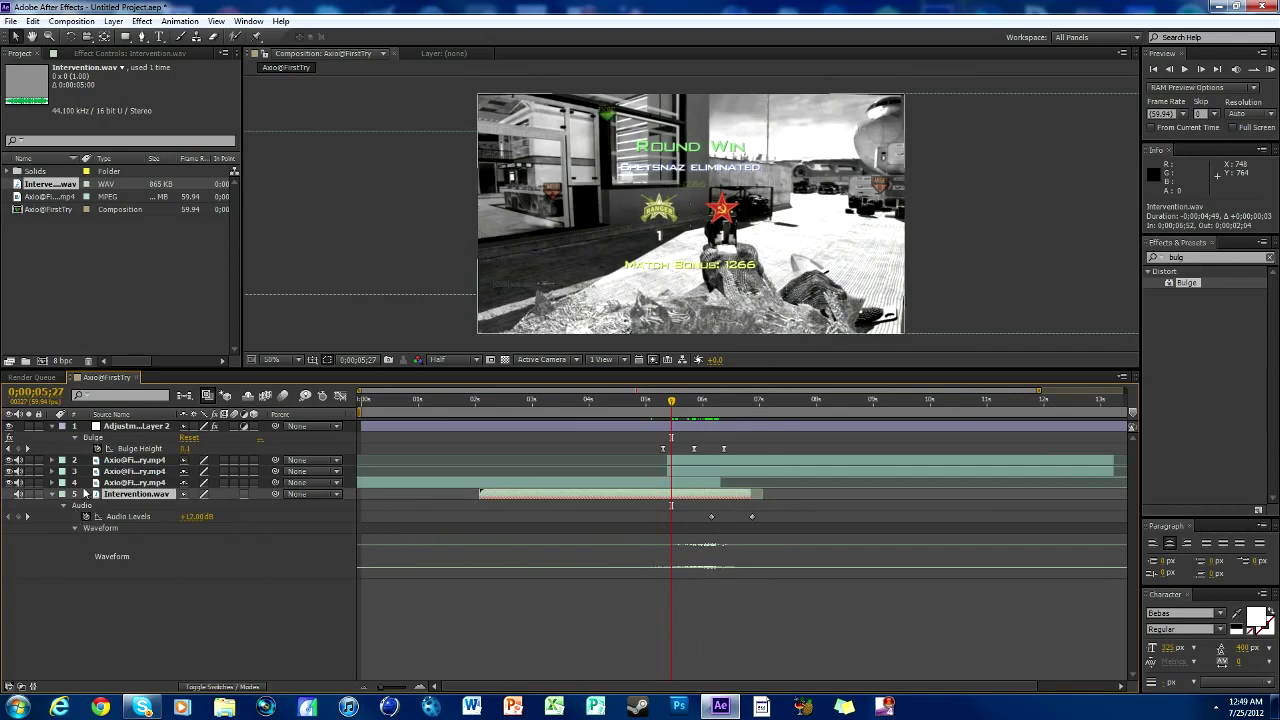
left_click_drag(386, 688, 364, 688)
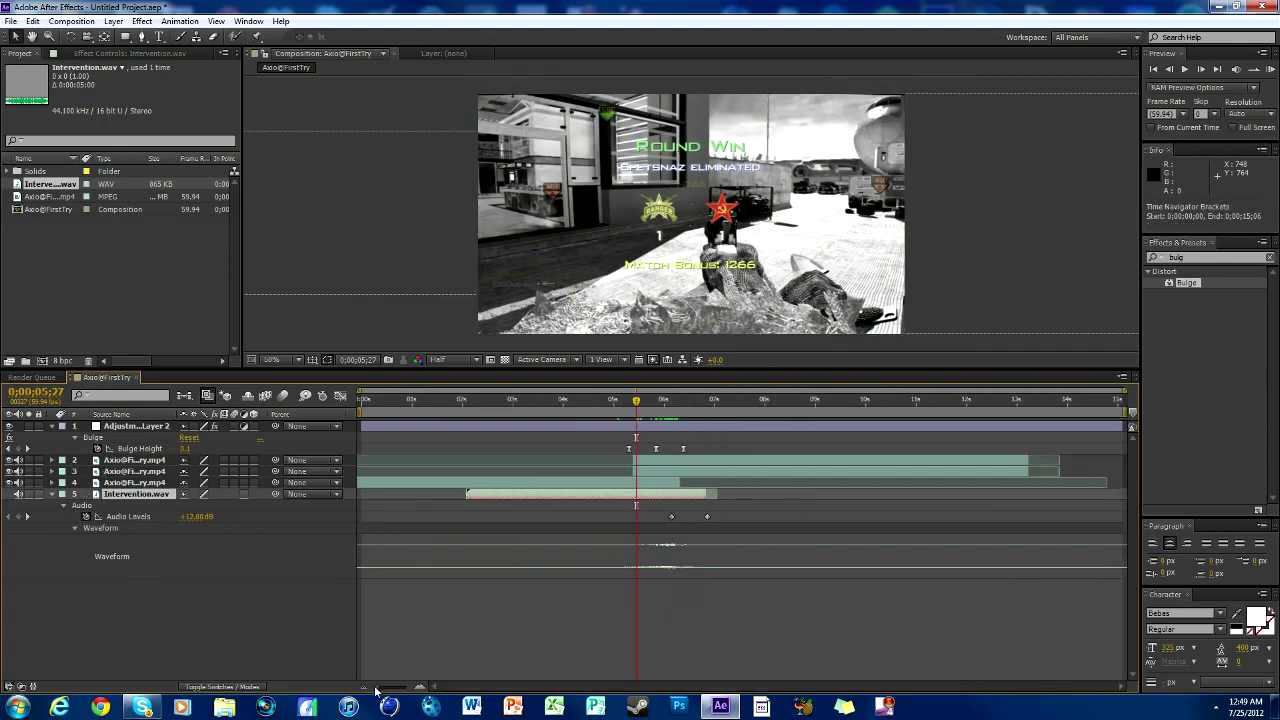